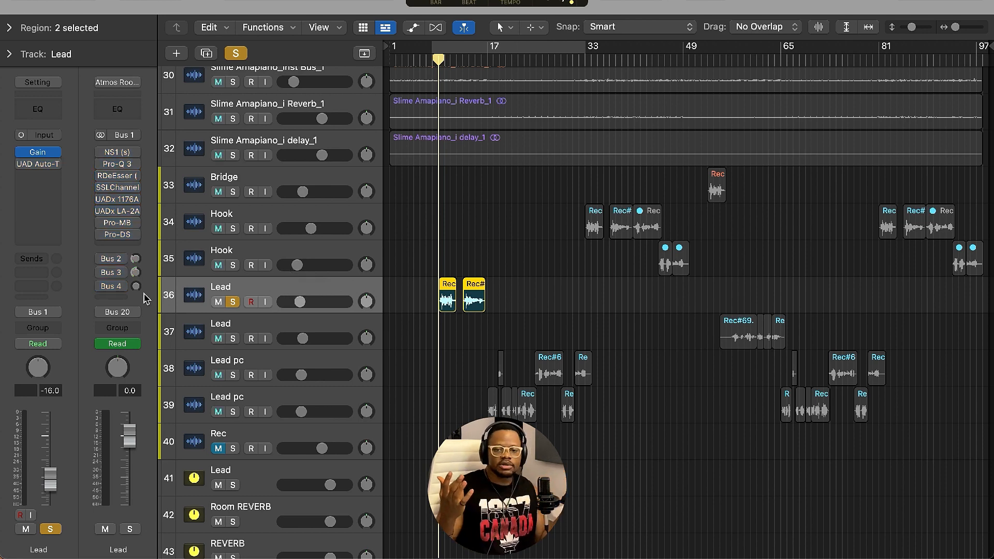
Open the NS1 noise suppressor on the Lead track's insert chain and switch the plugin on.
{"action": "key", "text": "space"}
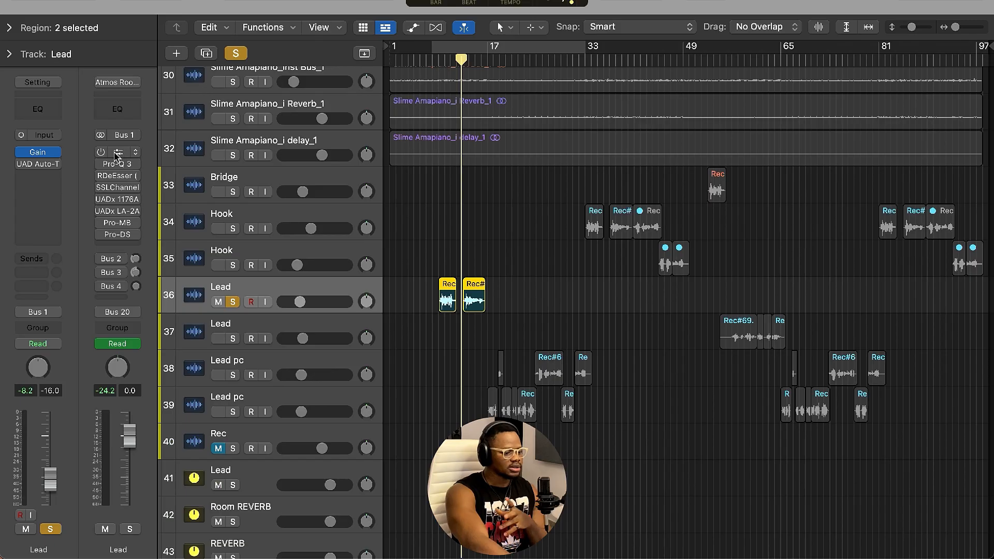
{"action": "left_click", "coordinate": [292, 47]}
{"action": "left_click_drag", "start_coordinate": [487, 140], "coordinate": [787, 76]}
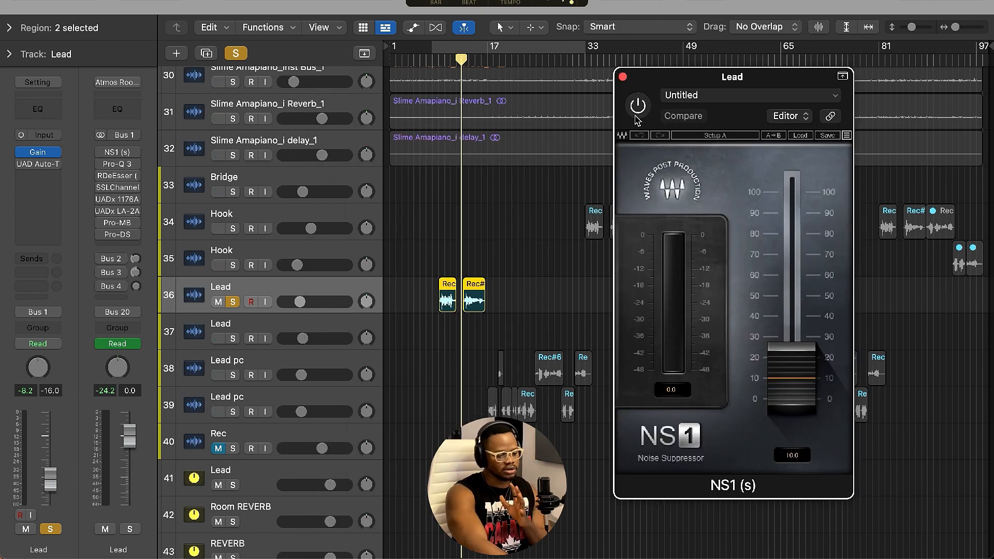
{"action": "left_click", "coordinate": [636, 118]}
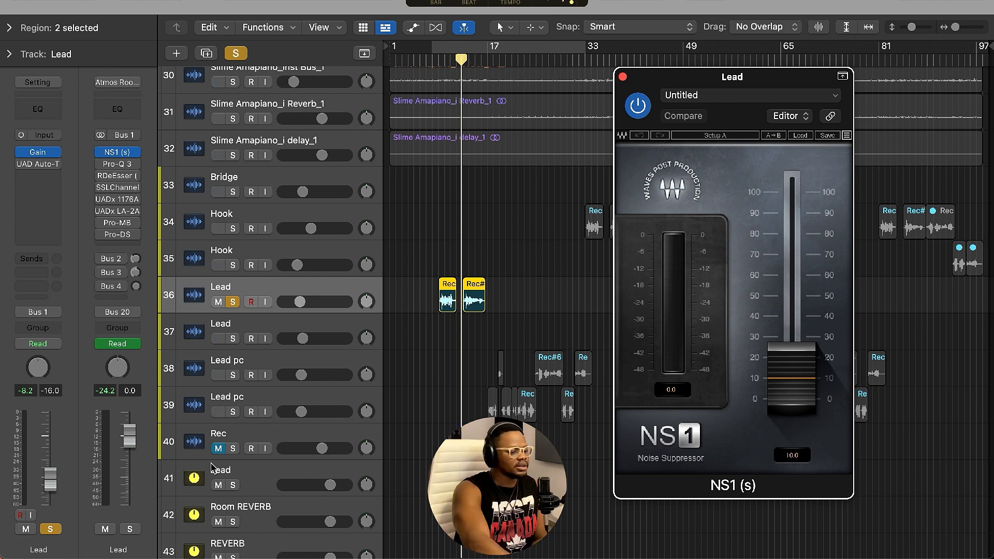
Enable and open the Pro-Q 3 EQ on the Lead track, repositioning its window.
{"action": "left_click", "coordinate": [117, 164]}
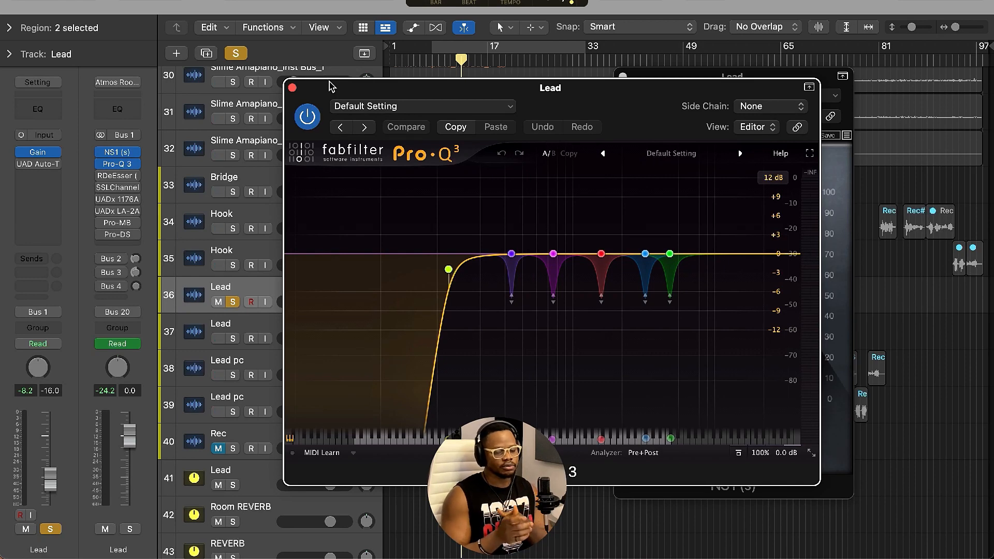
{"action": "mouse_move", "coordinate": [403, 89]}
{"action": "left_mouse_down"}
{"action": "mouse_move", "coordinate": [330, 118]}
{"action": "mouse_move", "coordinate": [433, 102]}
{"action": "mouse_move", "coordinate": [388, 89]}
{"action": "left_mouse_up"}
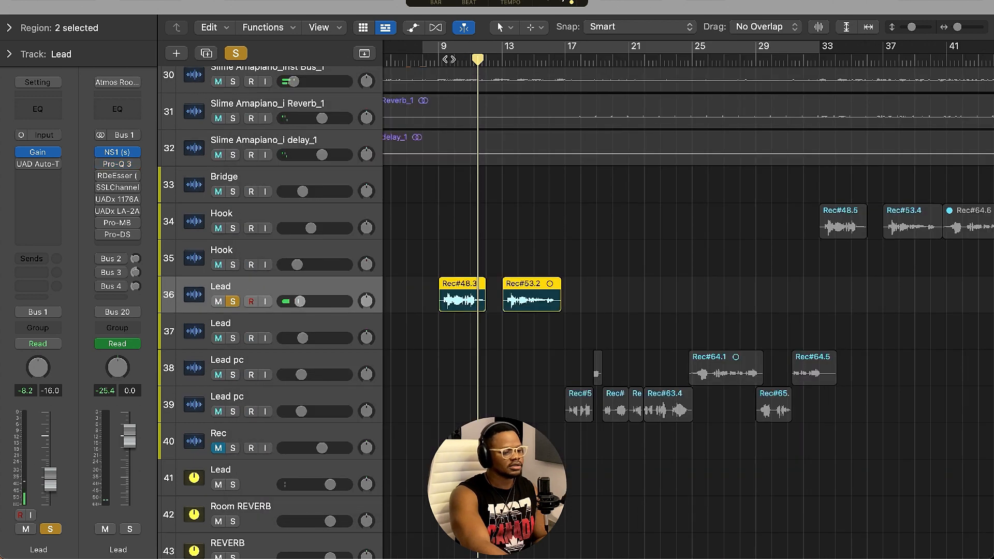
{"action": "left_click", "coordinate": [448, 62]}
Play back the Lead vocal from its first region to audition the processing.
{"action": "key", "text": "space"}
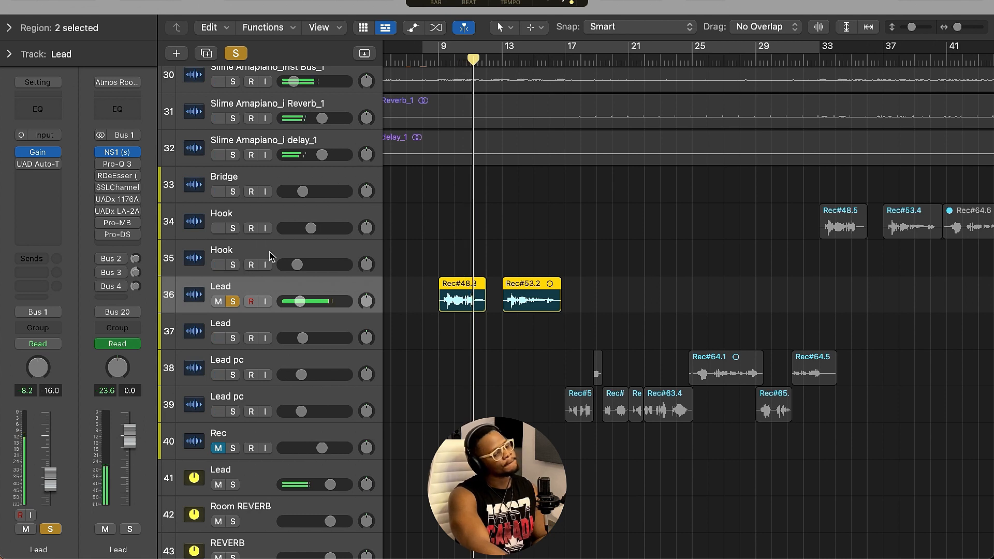
{"action": "left_click", "coordinate": [439, 62]}
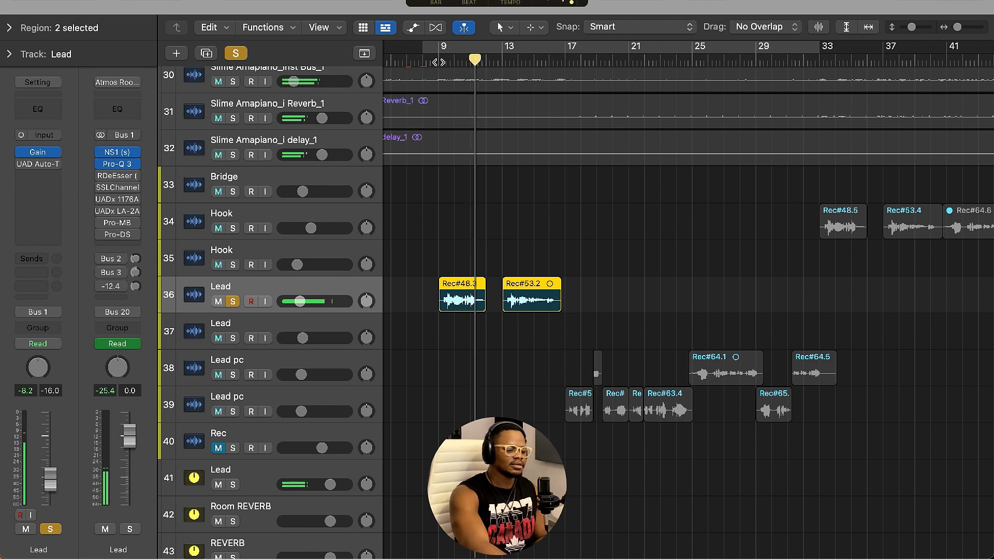
{"action": "key", "text": "space"}
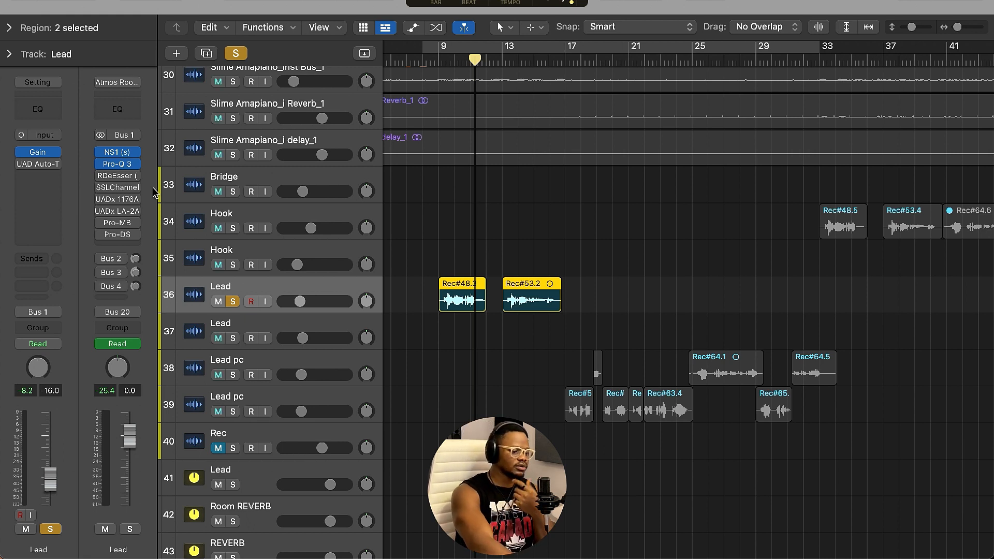
Enable the RDeEsser on the Lead track and close its plugin window.
{"action": "mouse_move", "coordinate": [109, 190]}
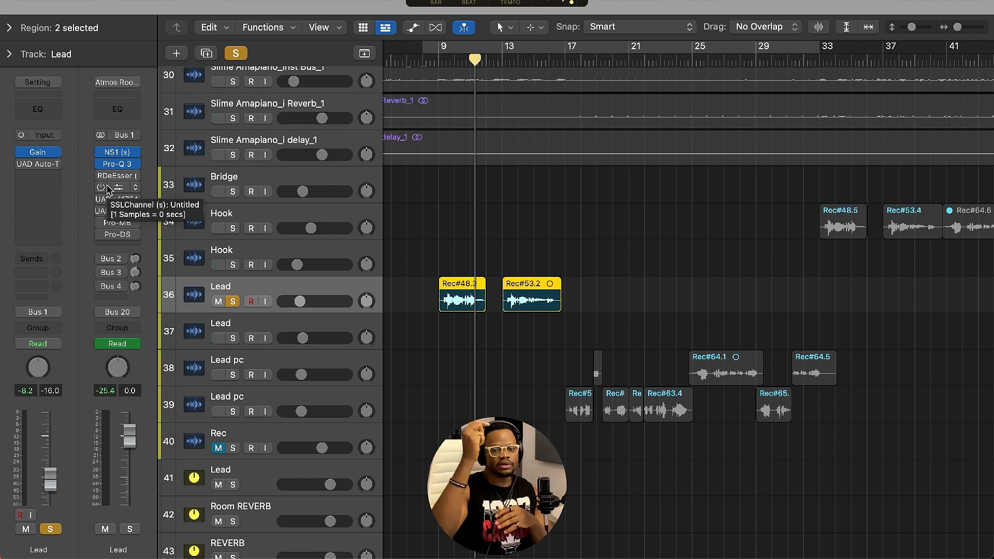
{"action": "left_click", "coordinate": [120, 176]}
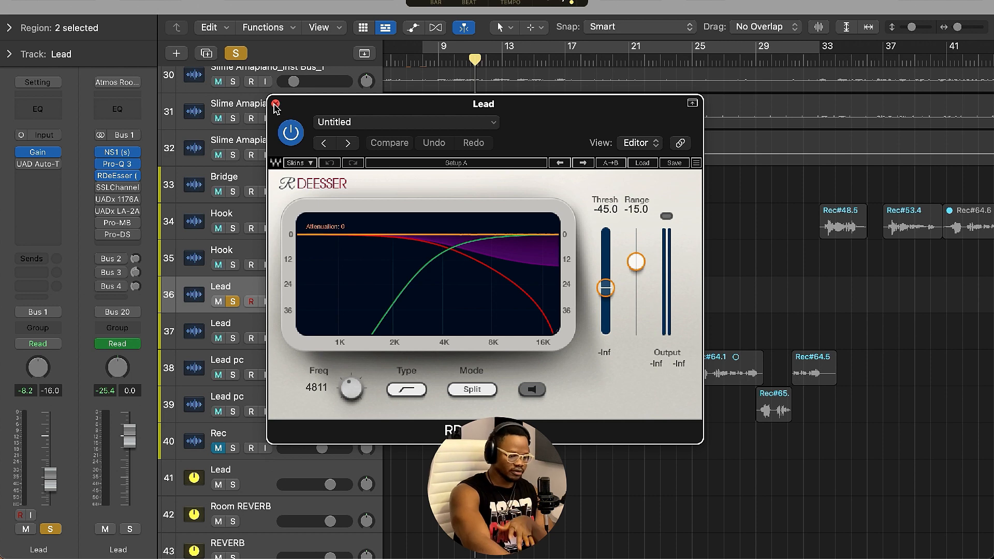
{"action": "left_click", "coordinate": [276, 105]}
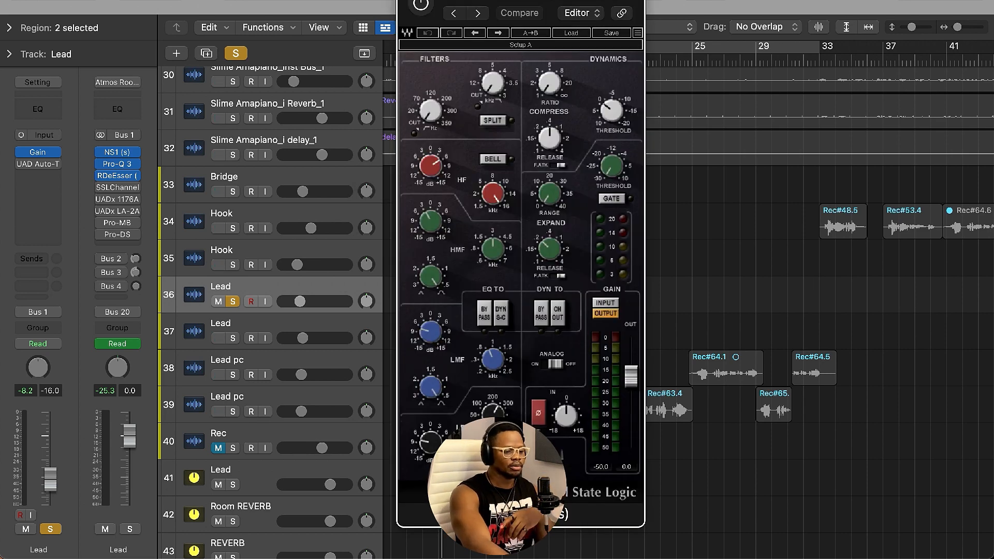
Reposition the SSL Channel window and adjust the low-frequency band's frequency knob.
{"action": "left_click_drag", "start_coordinate": [521, 2], "coordinate": [510, 1]}
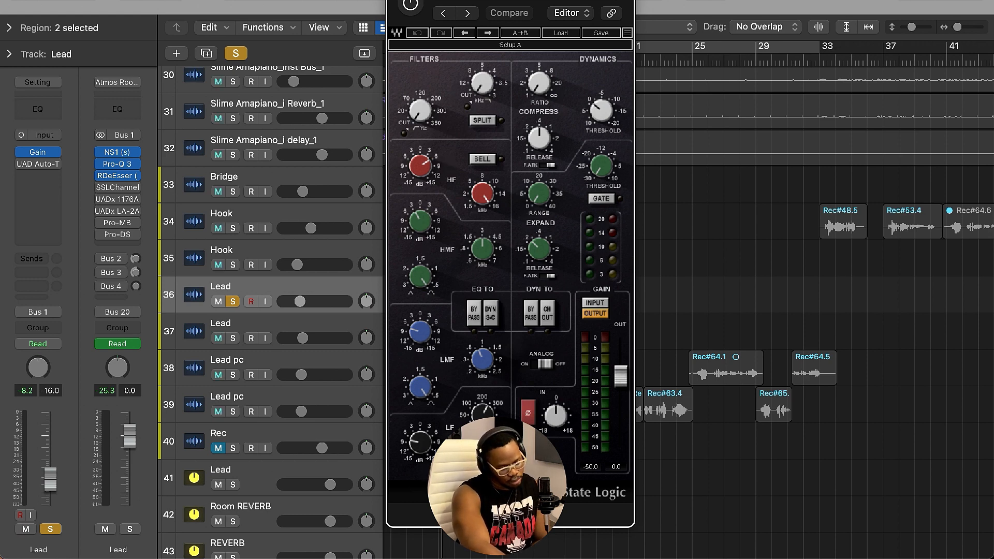
{"action": "left_click_drag", "start_coordinate": [578, 0], "coordinate": [647, 1]}
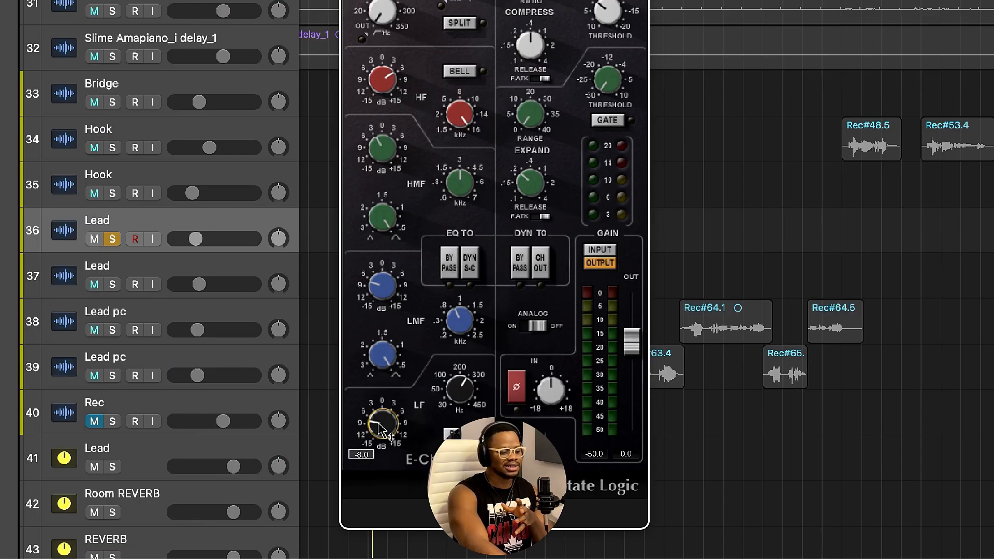
{"action": "left_click_drag", "start_coordinate": [462, 389], "coordinate": [462, 373]}
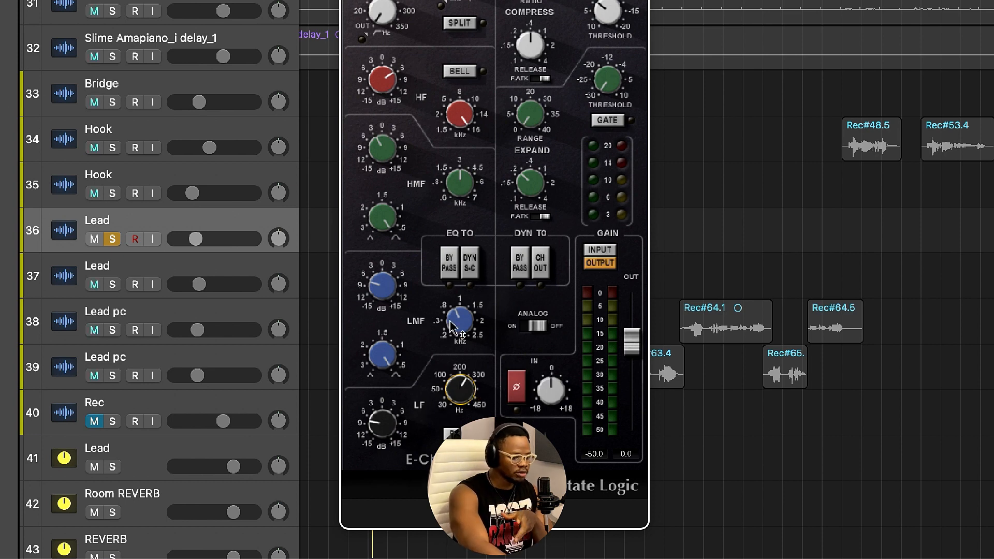
Examine the SSL Channel's EQ band settings one knob at a time.
{"action": "mouse_move", "coordinate": [385, 301]}
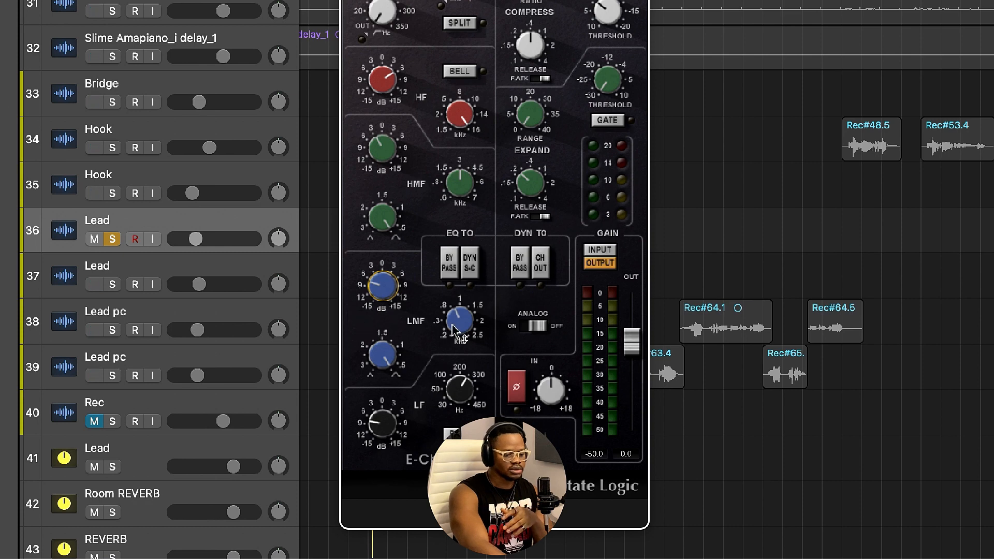
{"action": "mouse_move", "coordinate": [456, 336]}
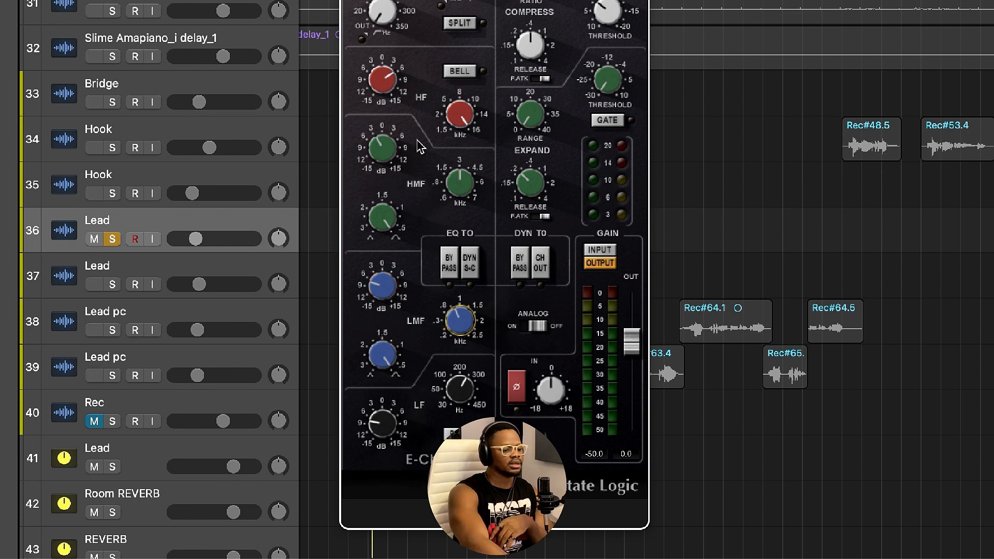
{"action": "mouse_move", "coordinate": [383, 158]}
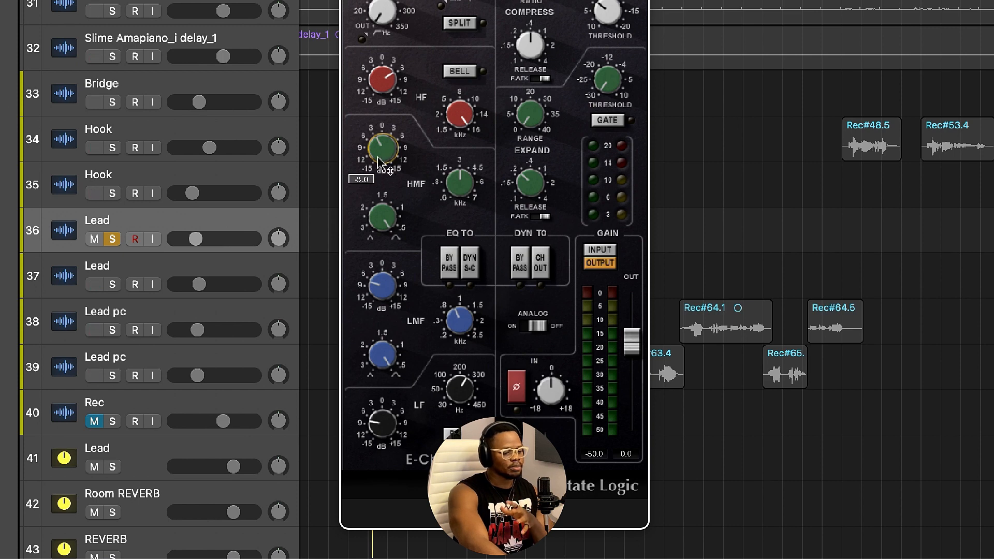
{"action": "mouse_move", "coordinate": [460, 183]}
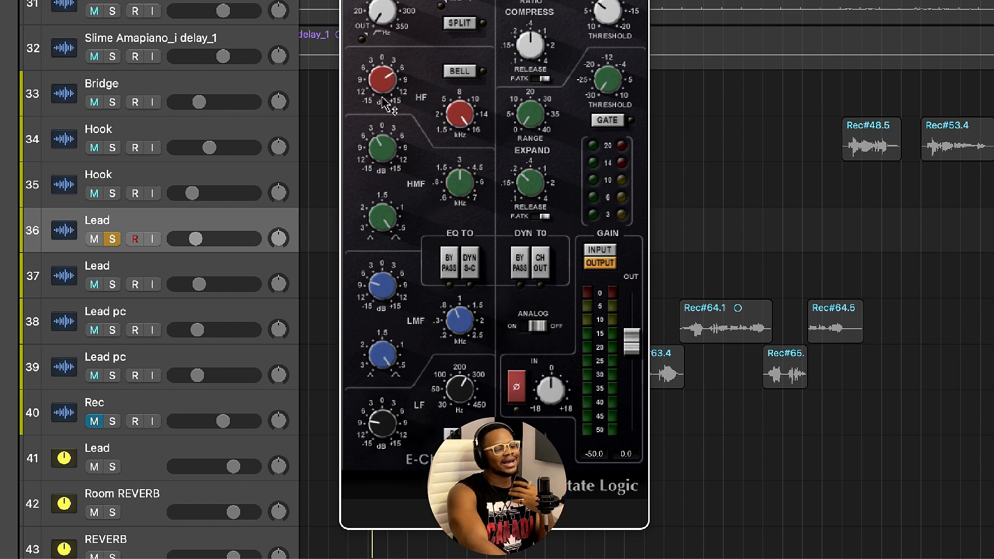
{"action": "mouse_move", "coordinate": [384, 95]}
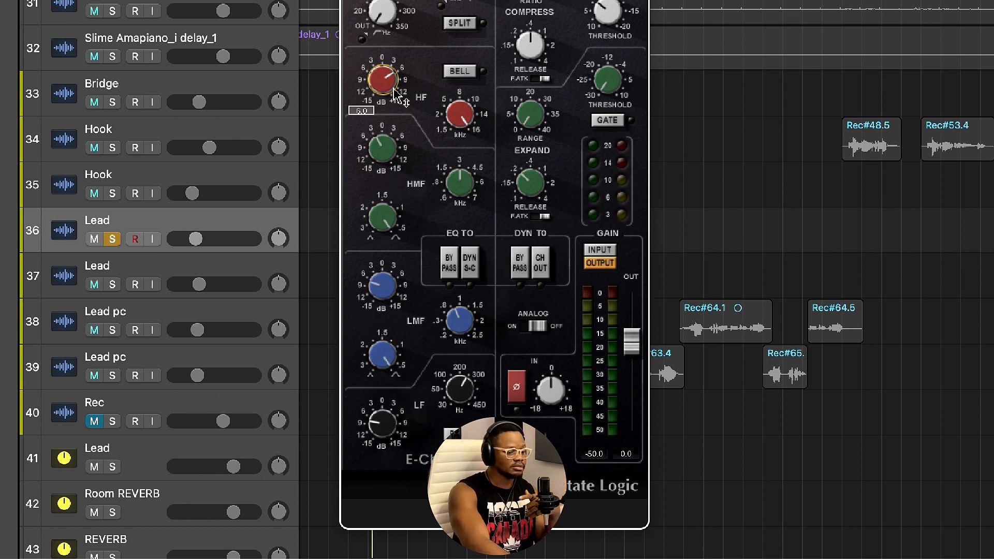
{"action": "mouse_move", "coordinate": [460, 114]}
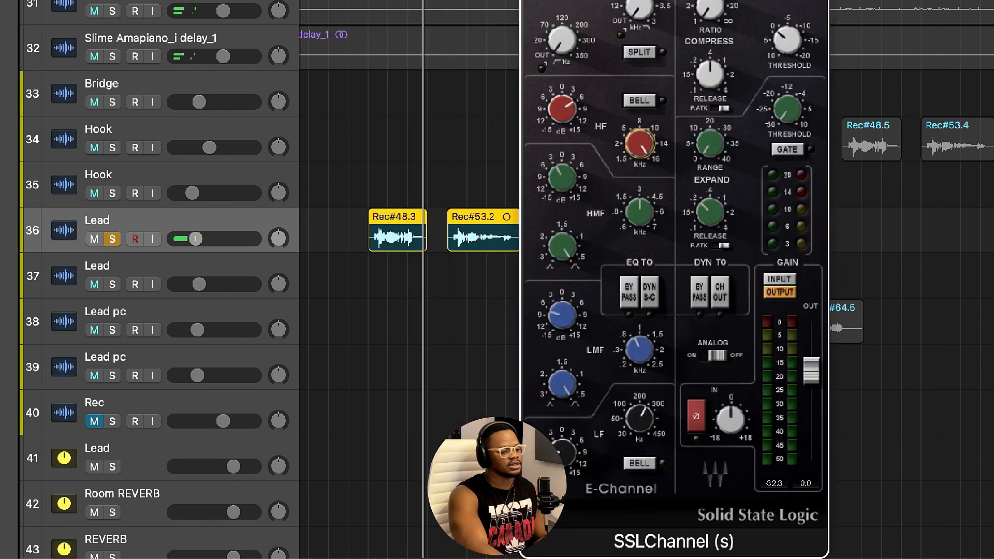
Play back the Lead vocal to audition the SSL Channel processing.
{"action": "key", "text": "space"}
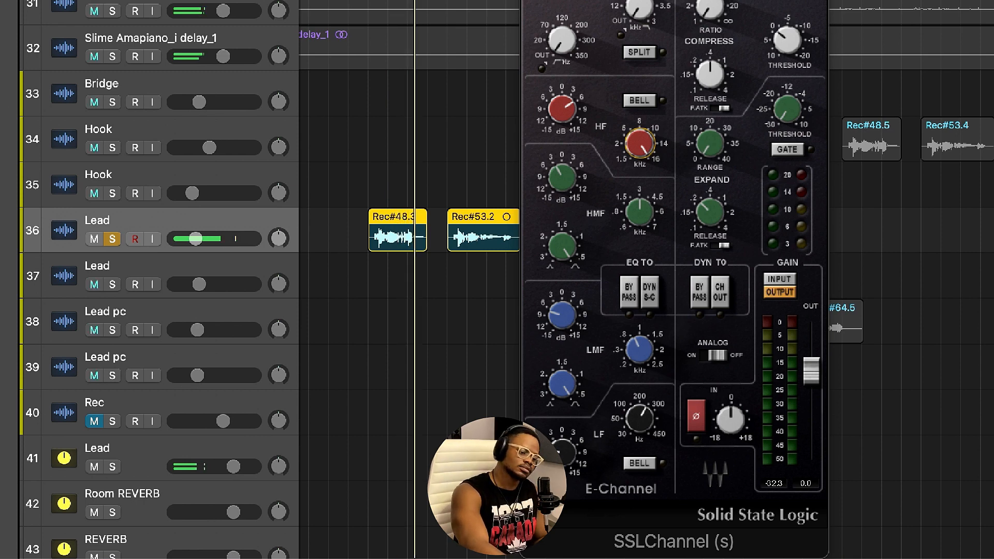
{"action": "key", "text": "space"}
{"action": "key", "text": "space"}
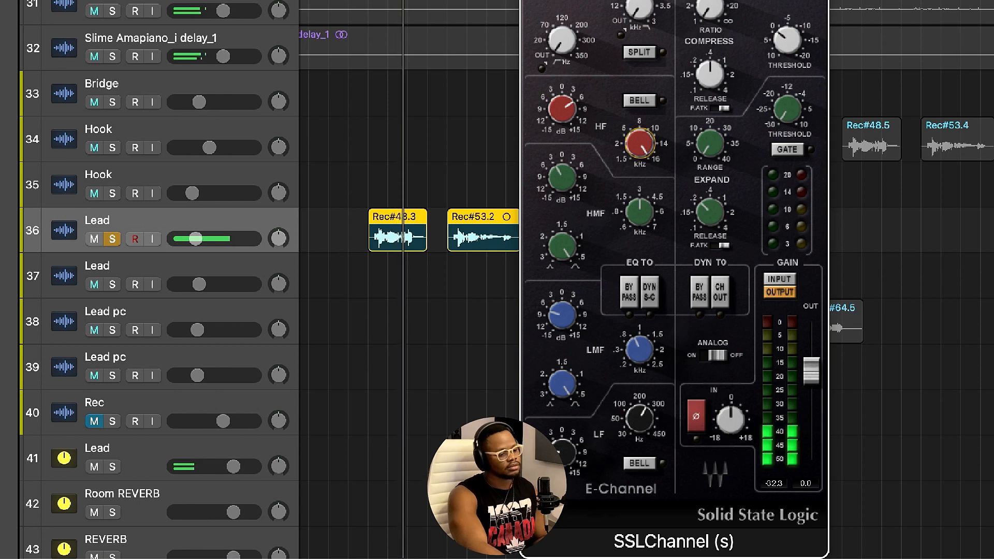
{"action": "key", "text": "space"}
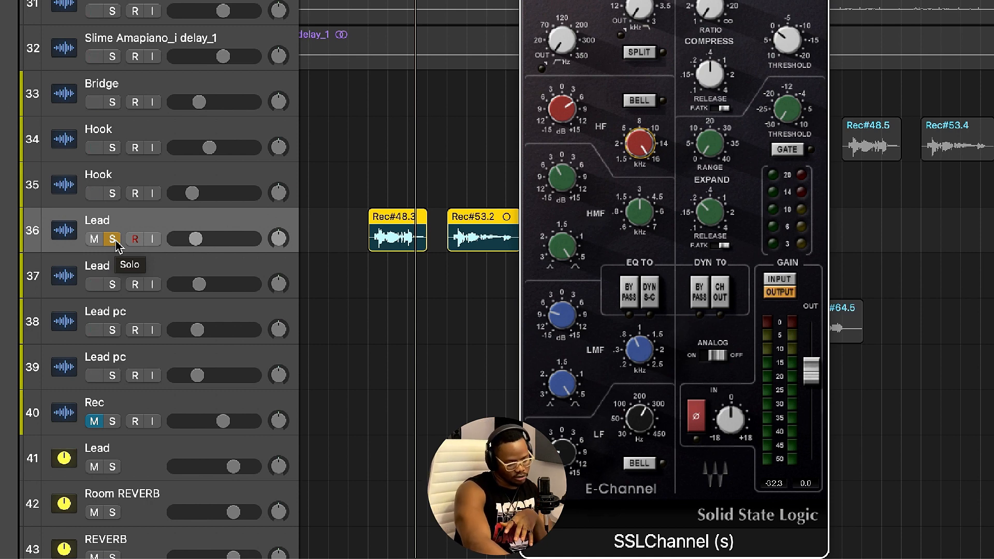
Unsolo the Lead track and play it back within the full mix.
{"action": "left_click", "coordinate": [116, 242]}
{"action": "key", "text": "space"}
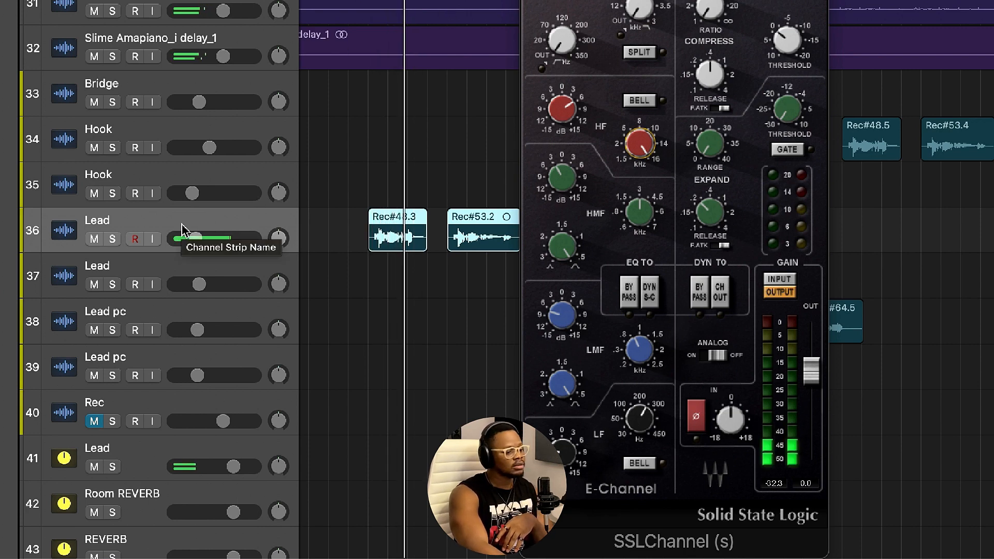
{"action": "key", "text": "space"}
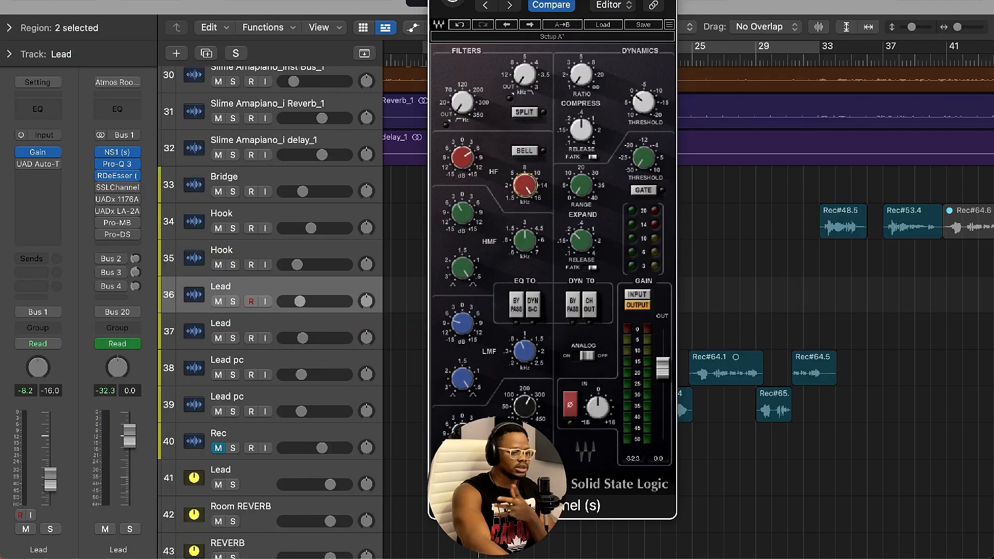
Move the SSL Channel window and toggle the plugin's power to compare the processed sound.
{"action": "left_click_drag", "start_coordinate": [497, 1], "coordinate": [683, 14]}
{"action": "double_click", "coordinate": [458, 61]}
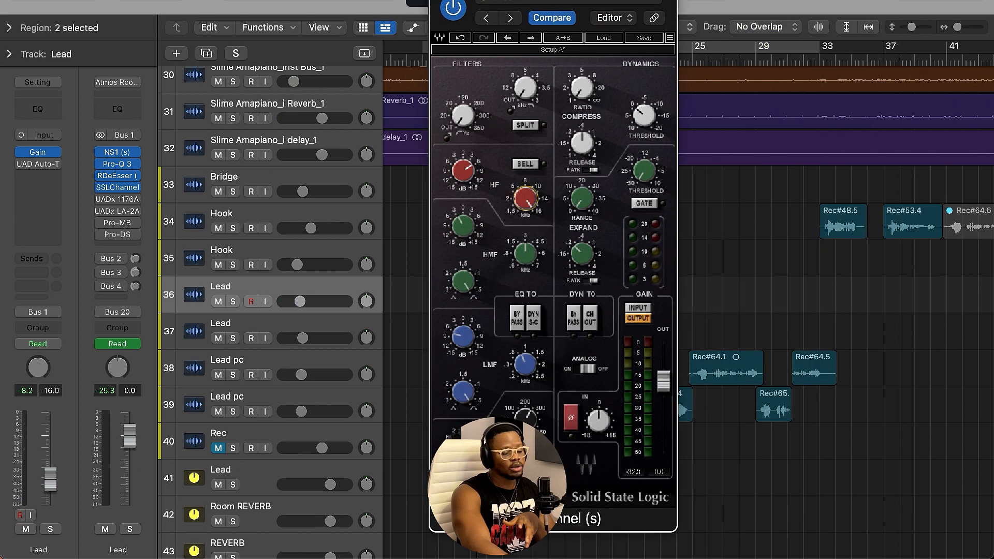
{"action": "left_click", "coordinate": [453, 9]}
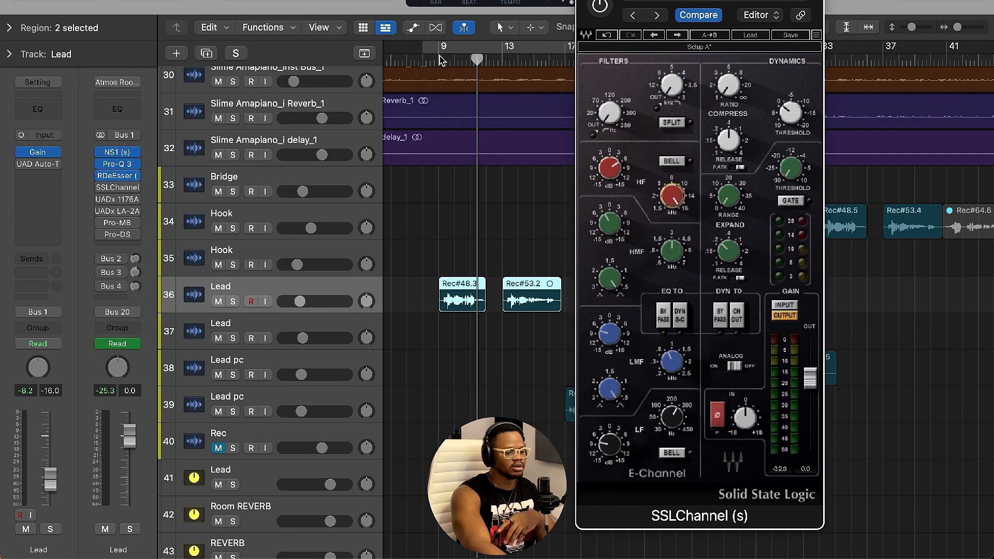
Open the UADx 1176AE compressor on the Lead track, close the SSL Channel window, and switch the compressor on.
{"action": "left_click", "coordinate": [118, 199]}
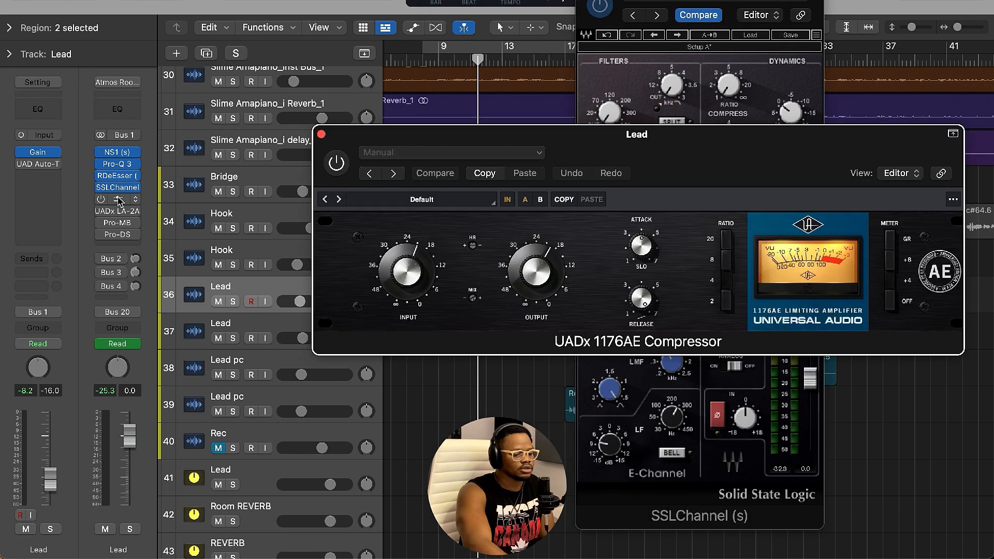
{"action": "left_click", "coordinate": [584, 0]}
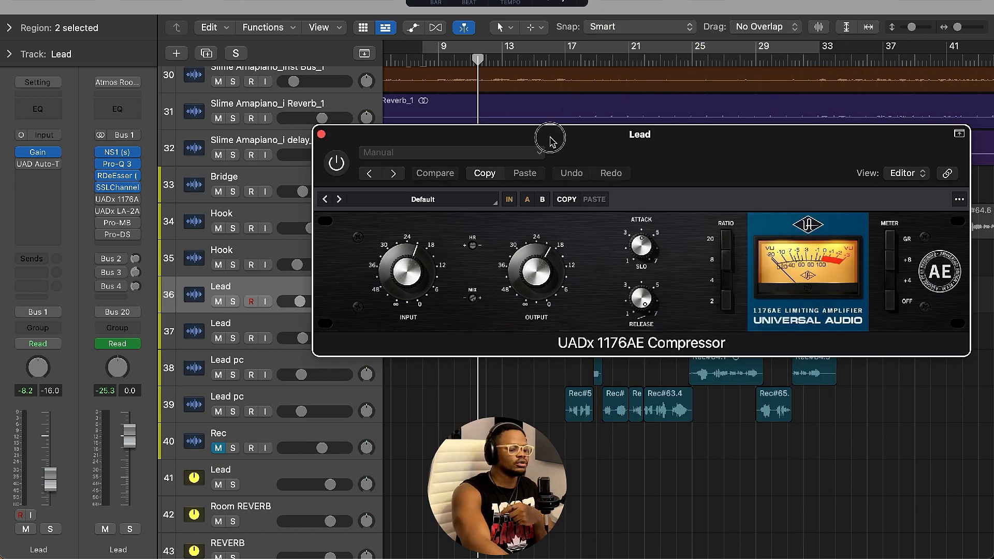
{"action": "left_click_drag", "start_coordinate": [550, 140], "coordinate": [498, 143]}
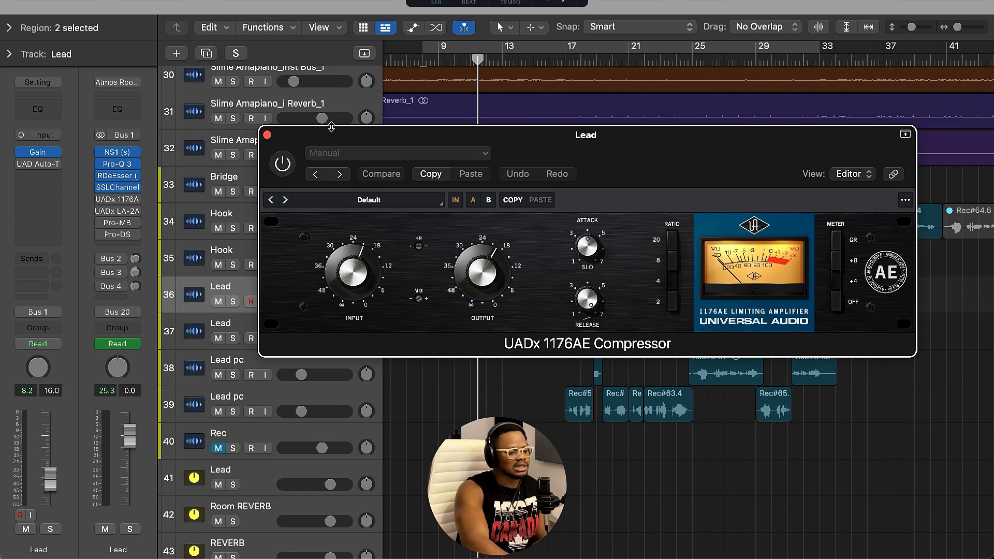
{"action": "mouse_move", "coordinate": [336, 143]}
{"action": "left_mouse_down"}
{"action": "mouse_move", "coordinate": [370, 132]}
{"action": "mouse_move", "coordinate": [329, 145]}
{"action": "mouse_move", "coordinate": [334, 162]}
{"action": "left_mouse_up"}
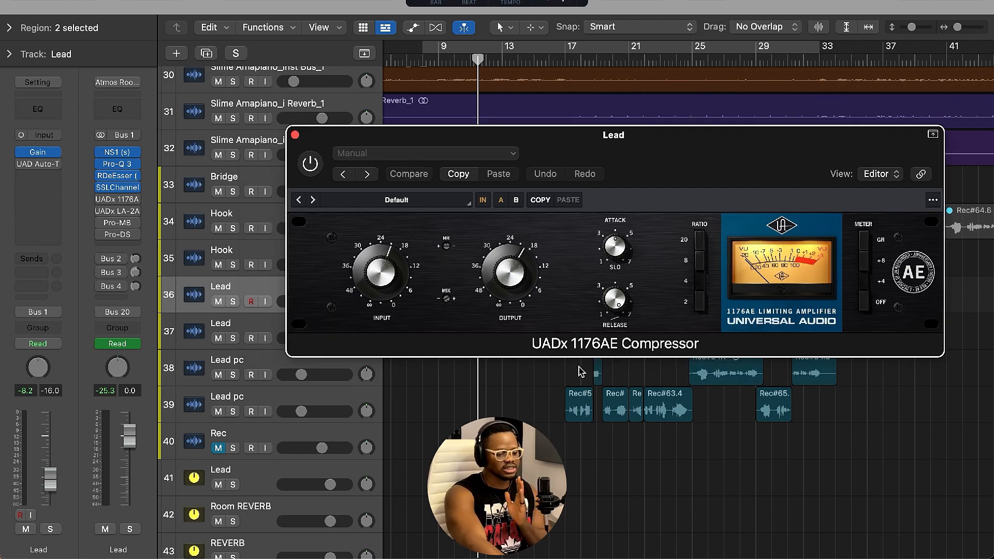
{"action": "left_click_drag", "start_coordinate": [655, 163], "coordinate": [635, 250]}
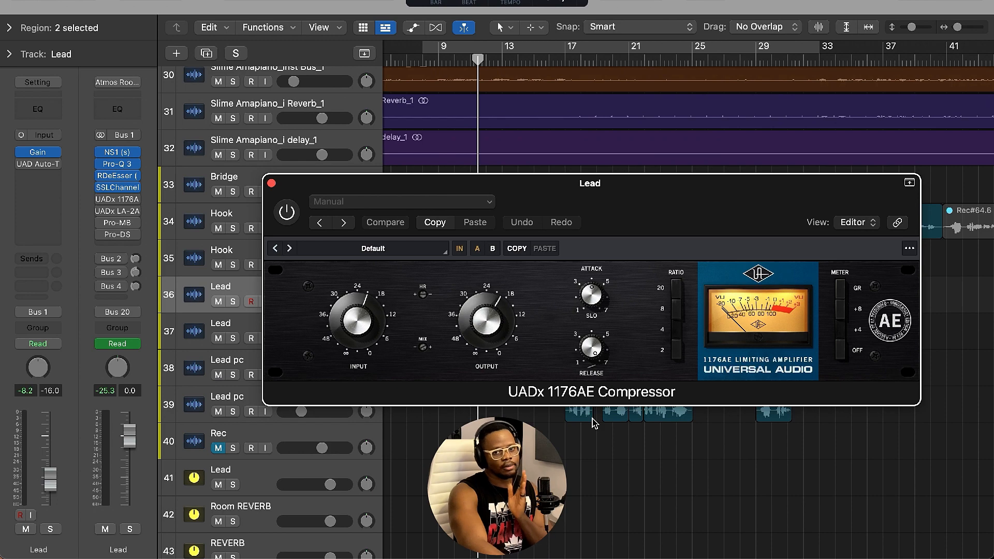
{"action": "left_click", "coordinate": [286, 211]}
Solo the Lead track and play it back through the compressor chain.
{"action": "left_click_drag", "start_coordinate": [491, 188], "coordinate": [419, 355]}
{"action": "key", "text": "space"}
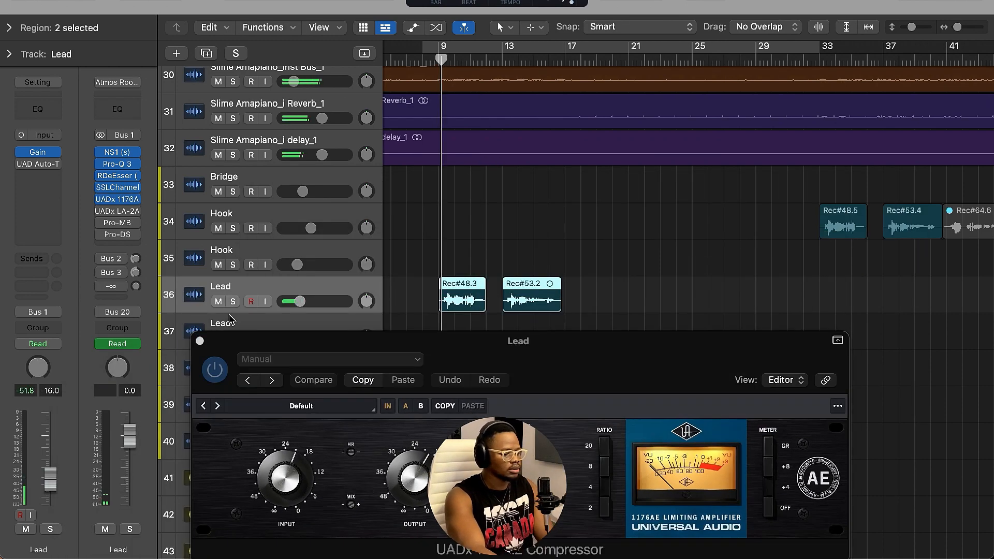
{"action": "key", "text": "s"}
{"action": "left_click_drag", "start_coordinate": [448, 339], "coordinate": [477, 286]}
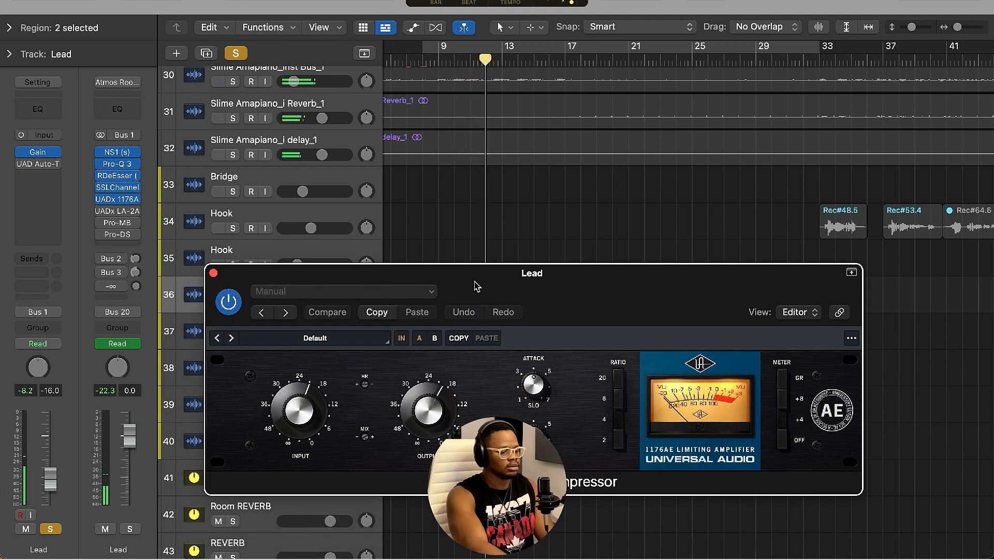
{"action": "left_click_drag", "start_coordinate": [477, 286], "coordinate": [590, 157]}
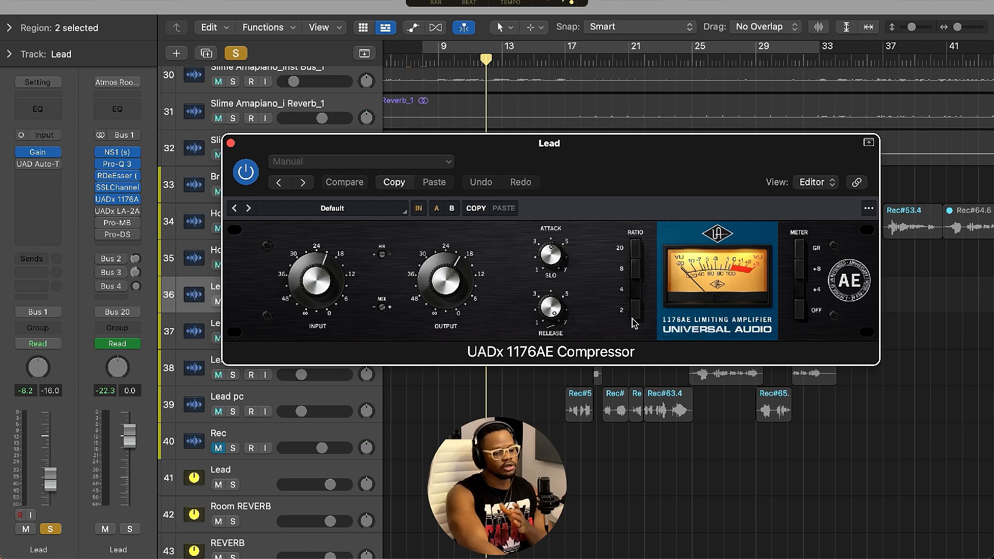
Move the 1176AE compressor window and play the soloed Lead from the start through the compressor.
{"action": "left_click_drag", "start_coordinate": [299, 147], "coordinate": [421, 56]}
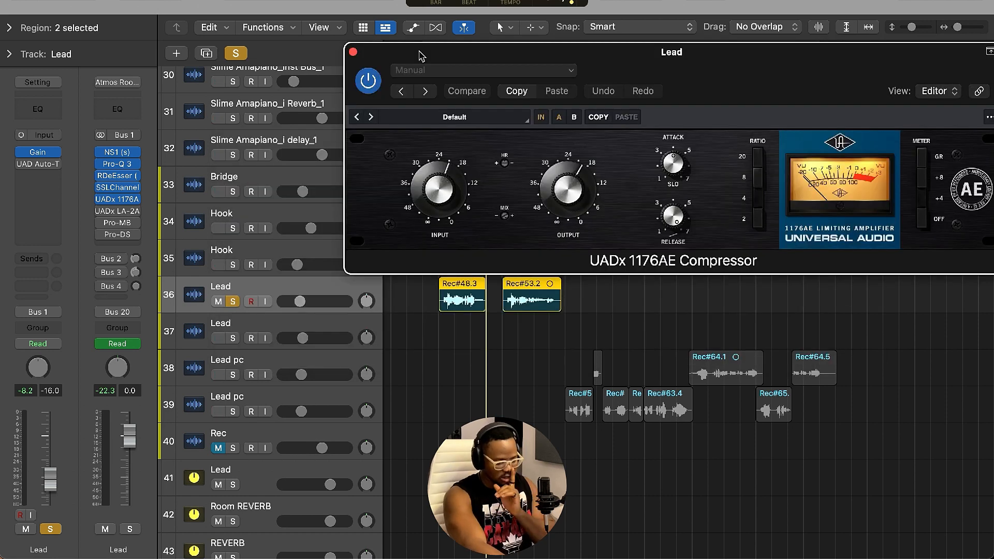
{"action": "key", "text": "Return"}
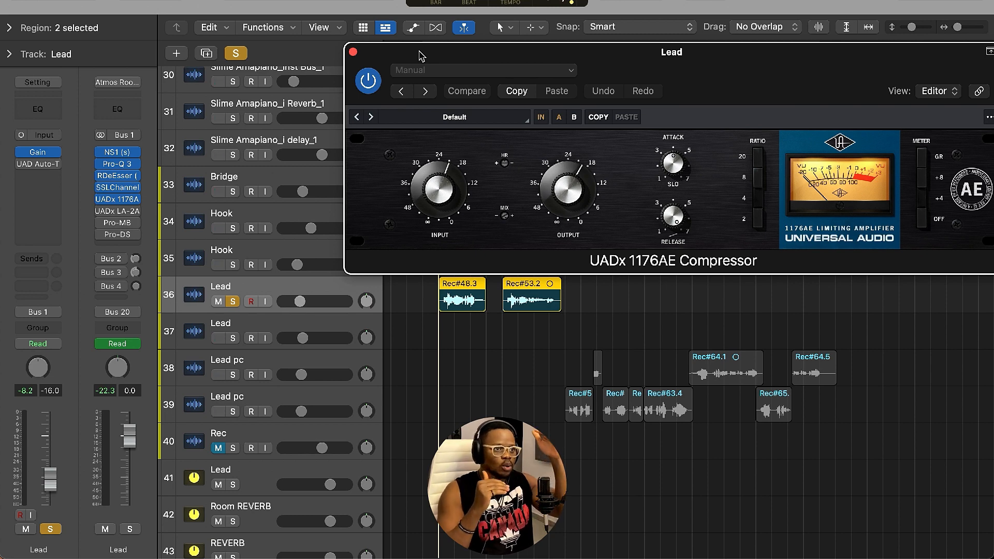
{"action": "key", "text": "space"}
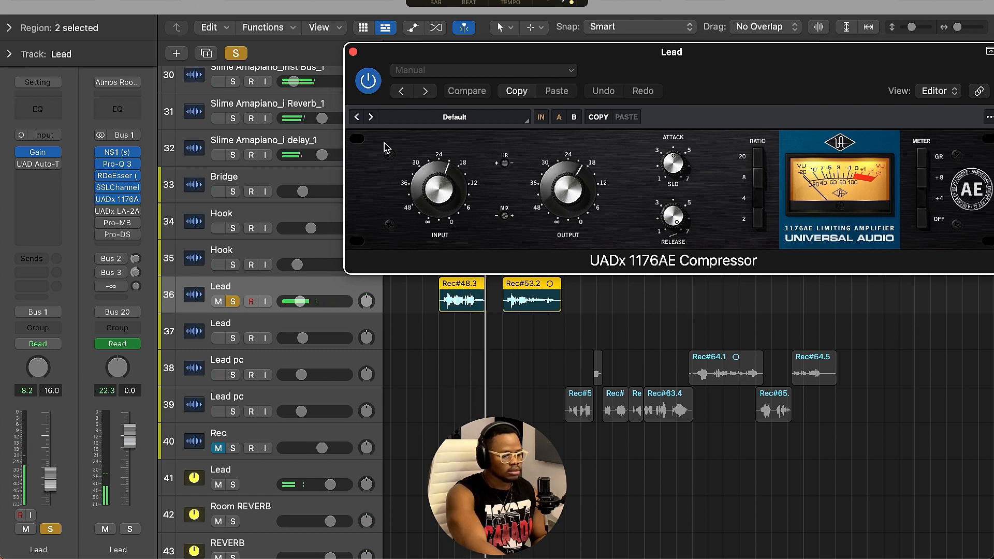
{"action": "key", "text": "space"}
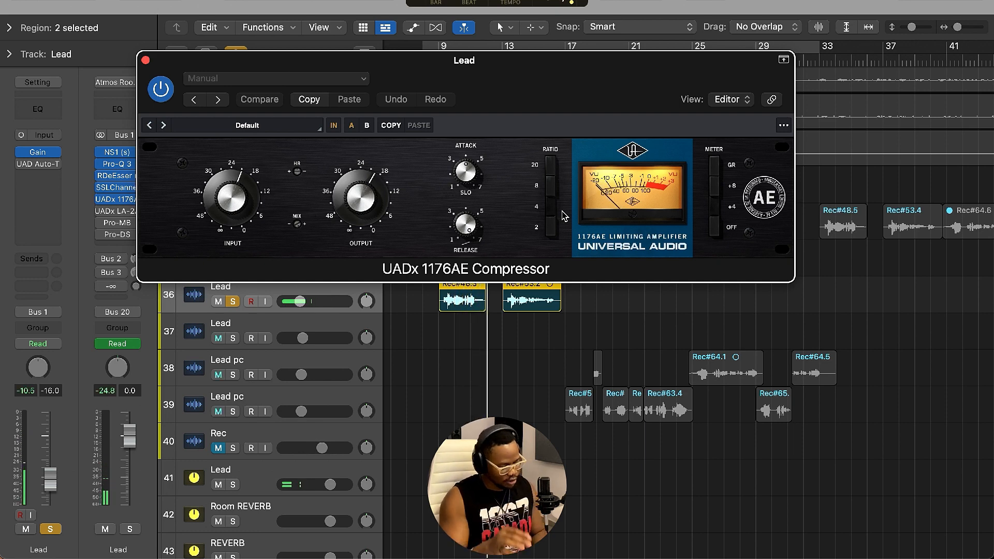
Reopen the UADx 1176AE compressor on the Lead track, switch it on, and close its window.
{"action": "key", "text": "super+w"}
{"action": "key", "text": "space"}
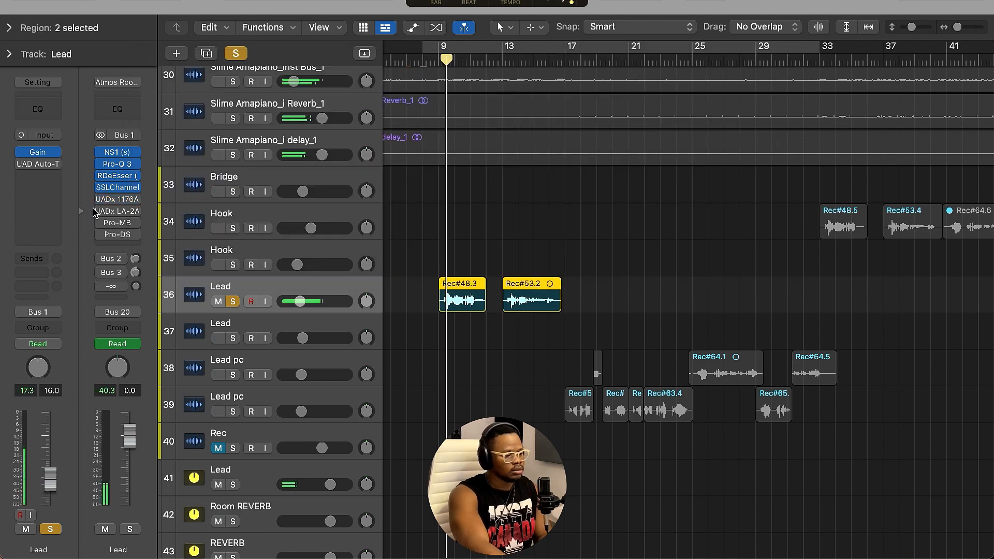
{"action": "left_click", "coordinate": [130, 199]}
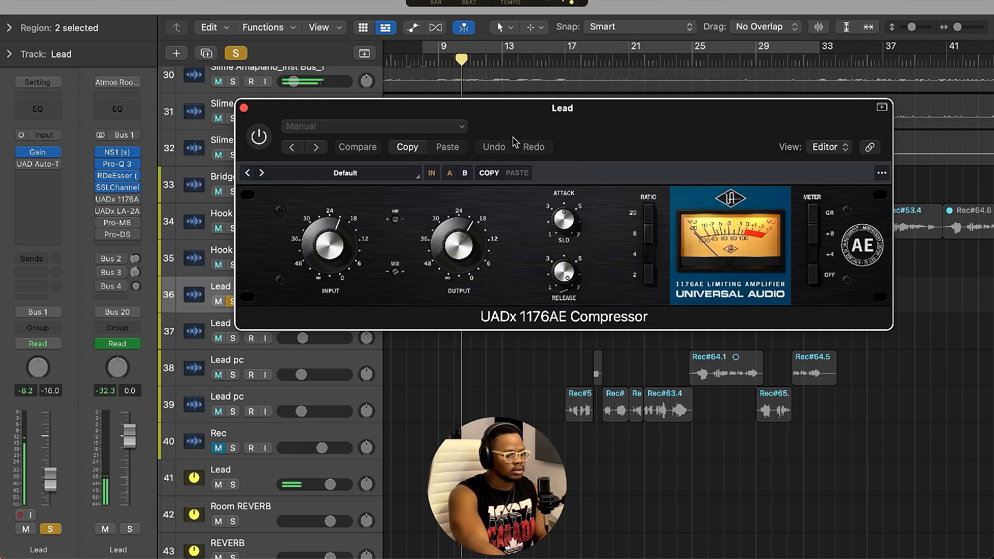
{"action": "left_click_drag", "start_coordinate": [487, 136], "coordinate": [506, 89]}
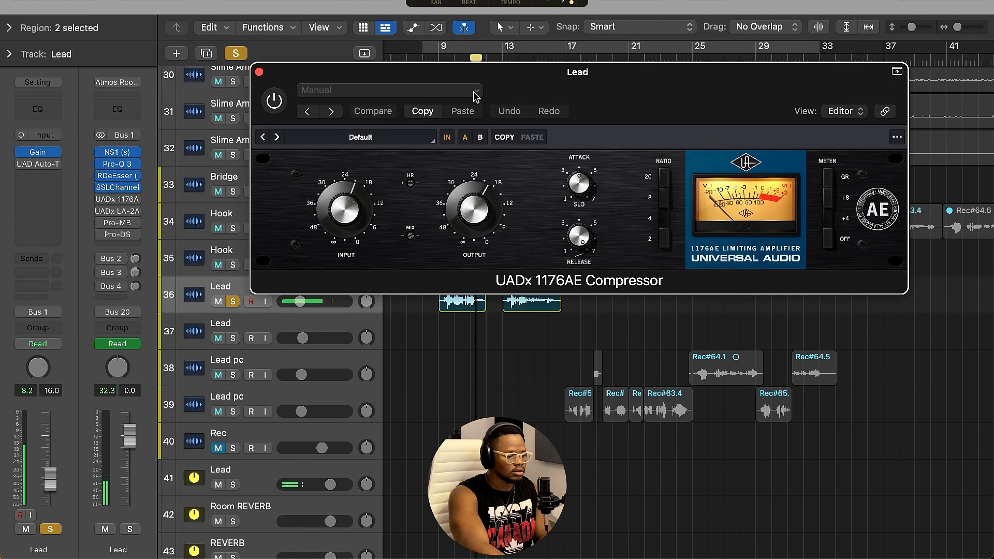
{"action": "left_click", "coordinate": [274, 102]}
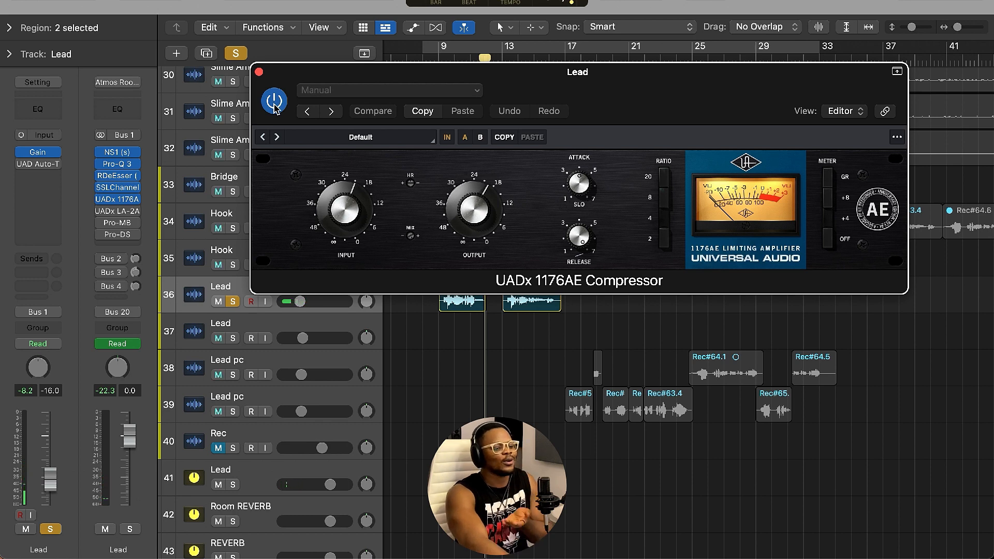
{"action": "left_click", "coordinate": [259, 72]}
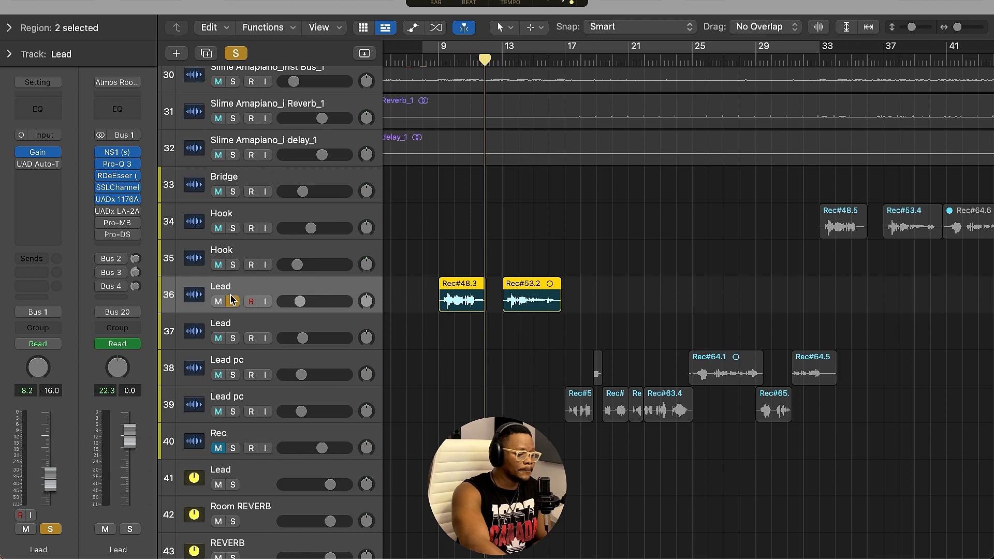
Unsolo the Lead track and place the playhead near bar 9.
{"action": "left_click", "coordinate": [233, 301]}
{"action": "left_click", "coordinate": [438, 58]}
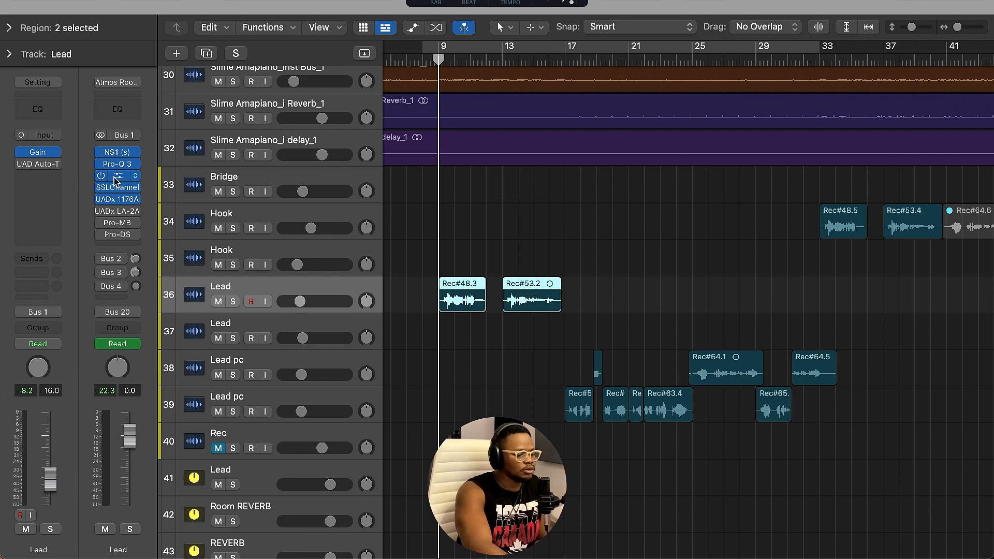
Open the UADx LA-2A Gray Compressor on the Lead track, reposition its window, and audition it during playback.
{"action": "left_click", "coordinate": [114, 212]}
{"action": "left_click_drag", "start_coordinate": [648, 134], "coordinate": [590, 144]}
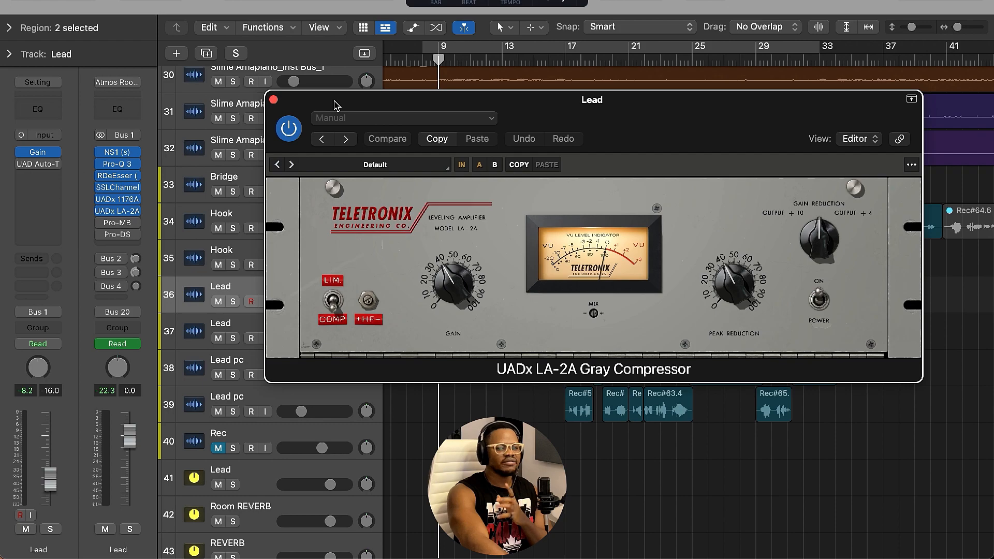
{"action": "left_click_drag", "start_coordinate": [336, 106], "coordinate": [389, 26]}
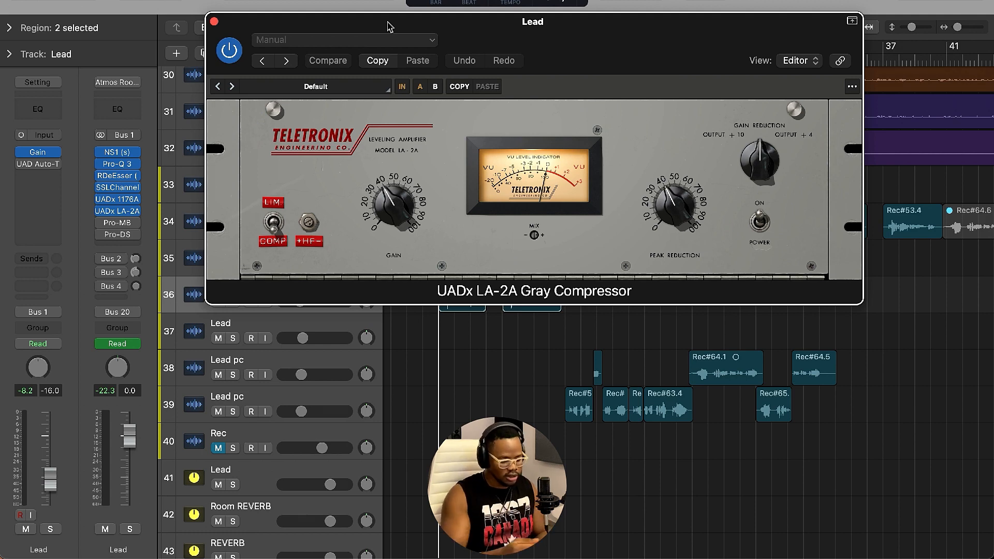
{"action": "left_click_drag", "start_coordinate": [389, 26], "coordinate": [476, 156]}
{"action": "key", "text": "space"}
{"action": "left_click", "coordinate": [679, 184]}
{"action": "left_click_drag", "start_coordinate": [679, 184], "coordinate": [625, 178]}
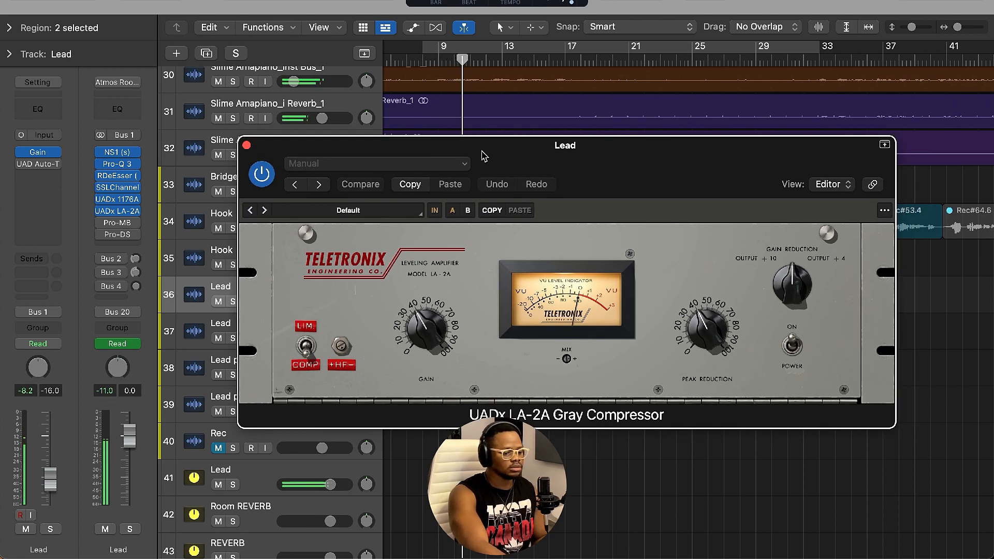
{"action": "left_click_drag", "start_coordinate": [549, 150], "coordinate": [489, 3]}
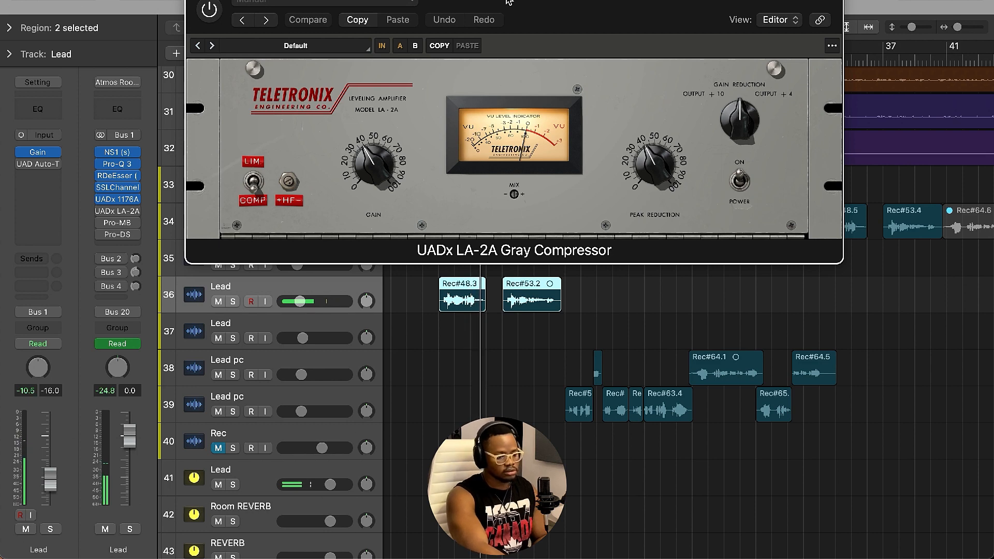
{"action": "key", "text": "space"}
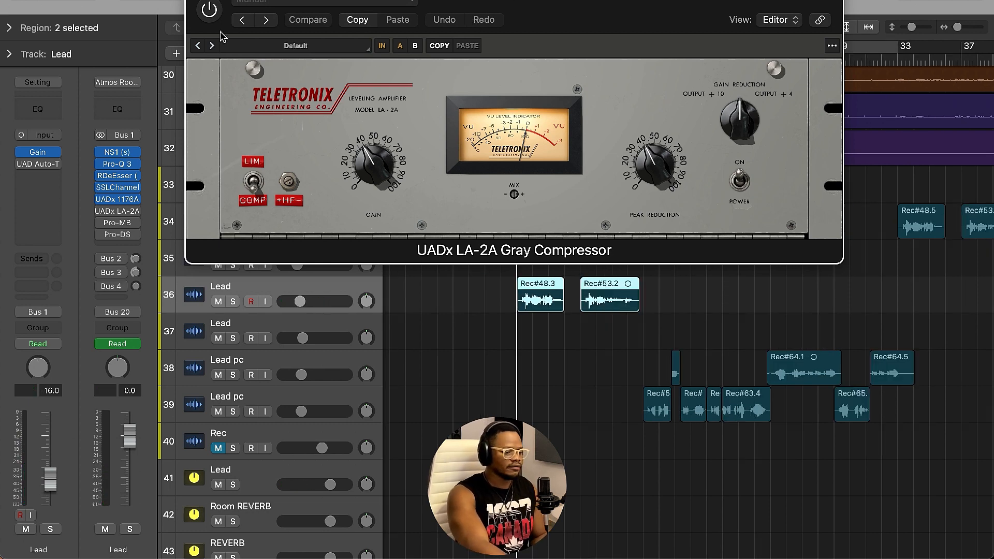
Switch on the LA-2A compressor and start playback.
{"action": "left_click", "coordinate": [215, 15]}
{"action": "key", "text": "space"}
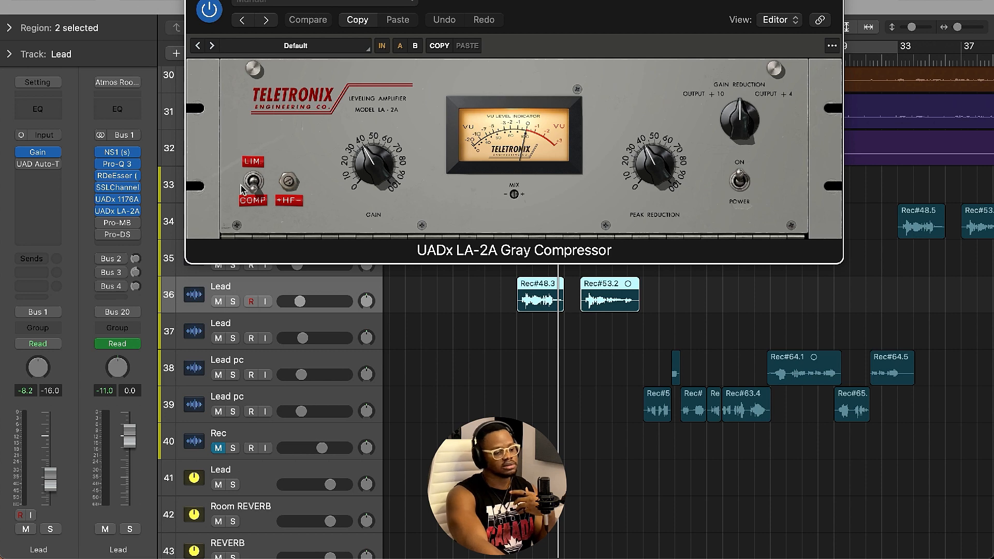
Flip the LA-2A's Limit/Compress switch, nudge its Mix knob, and close the plugin window.
{"action": "left_click", "coordinate": [256, 183]}
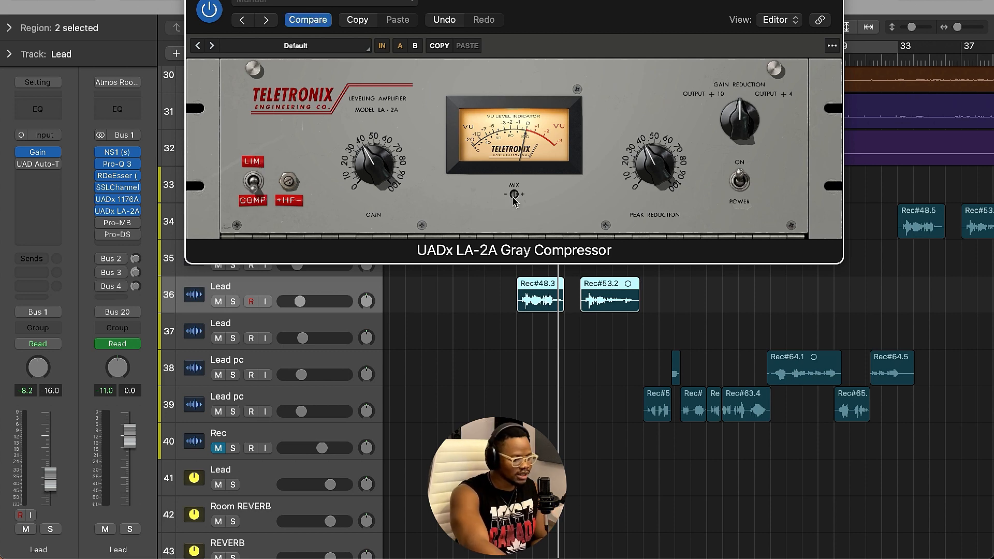
{"action": "mouse_move", "coordinate": [514, 195]}
{"action": "left_mouse_down"}
{"action": "mouse_move", "coordinate": [514, 205]}
{"action": "mouse_move", "coordinate": [512, 196]}
{"action": "left_mouse_up"}
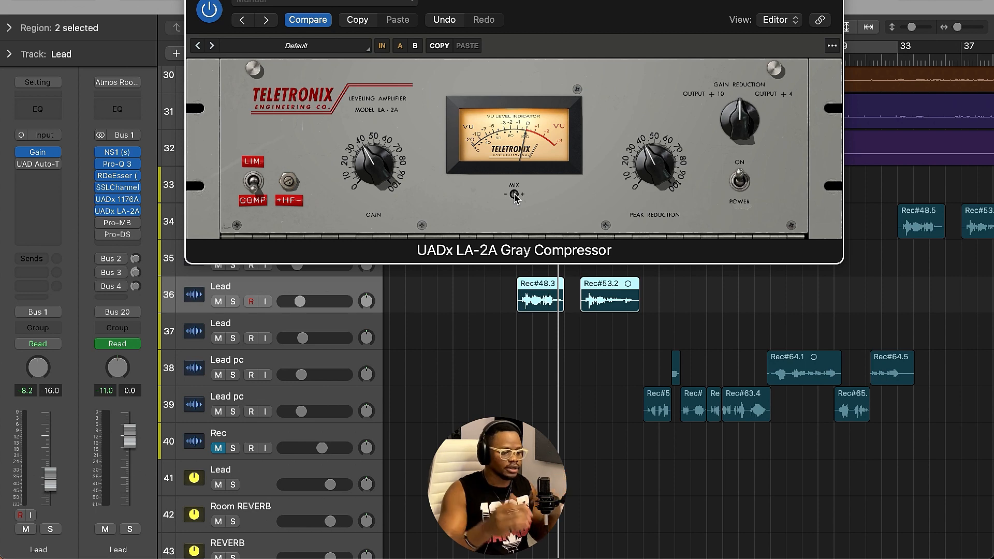
{"action": "key", "text": "super+w"}
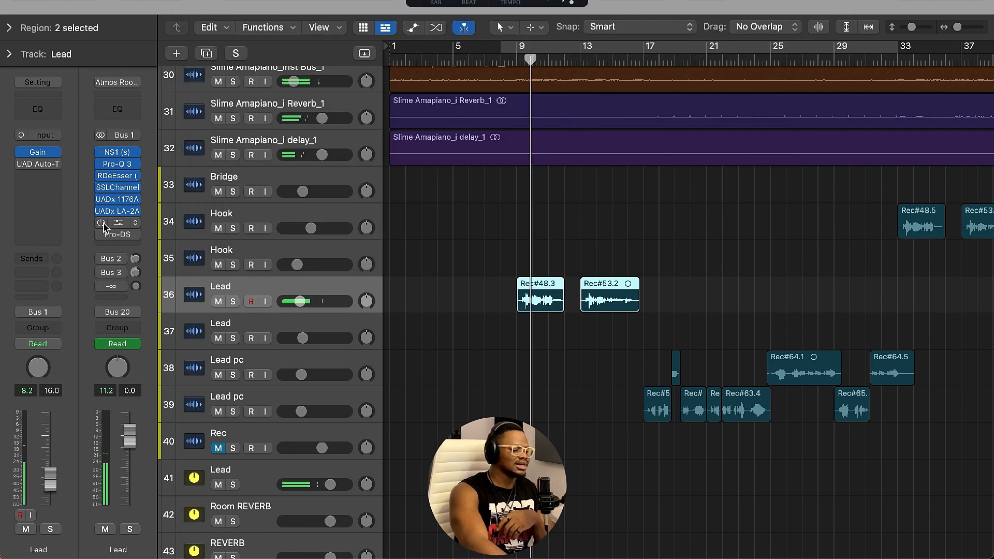
Switch on and open the FabFilter Pro-MB on the Lead track, repositioning its window.
{"action": "left_click", "coordinate": [103, 224]}
{"action": "left_click", "coordinate": [121, 223]}
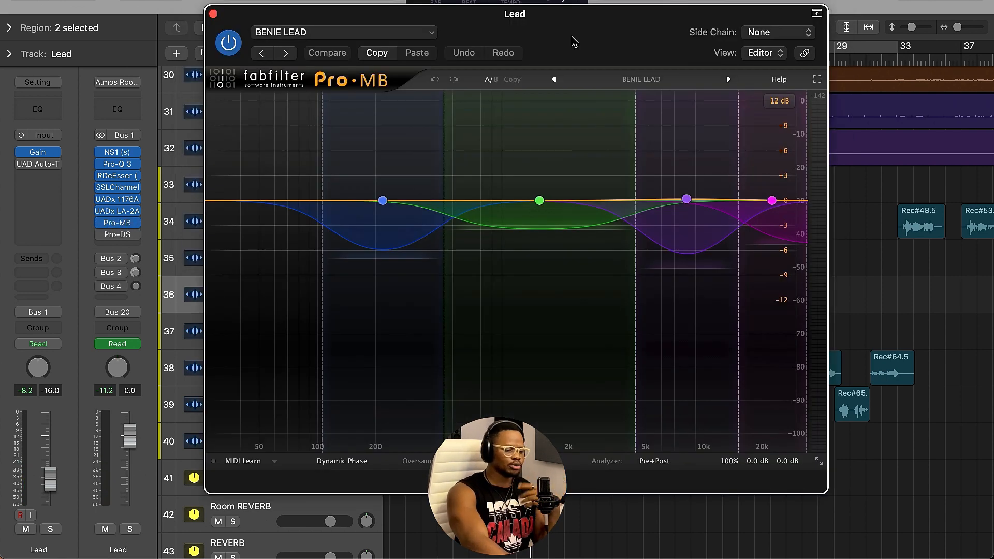
{"action": "left_click_drag", "start_coordinate": [573, 41], "coordinate": [577, 8]}
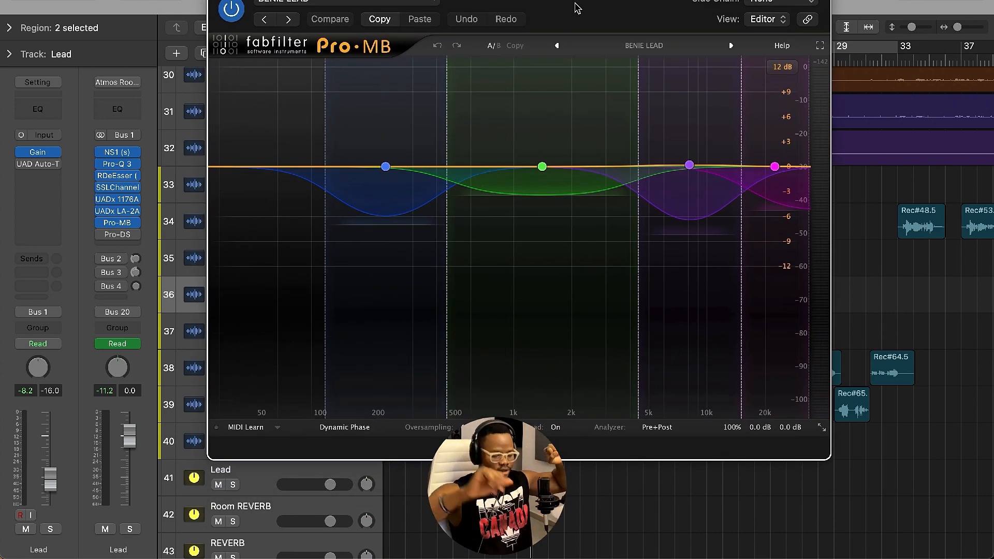
{"action": "left_click_drag", "start_coordinate": [582, 1], "coordinate": [596, 342]}
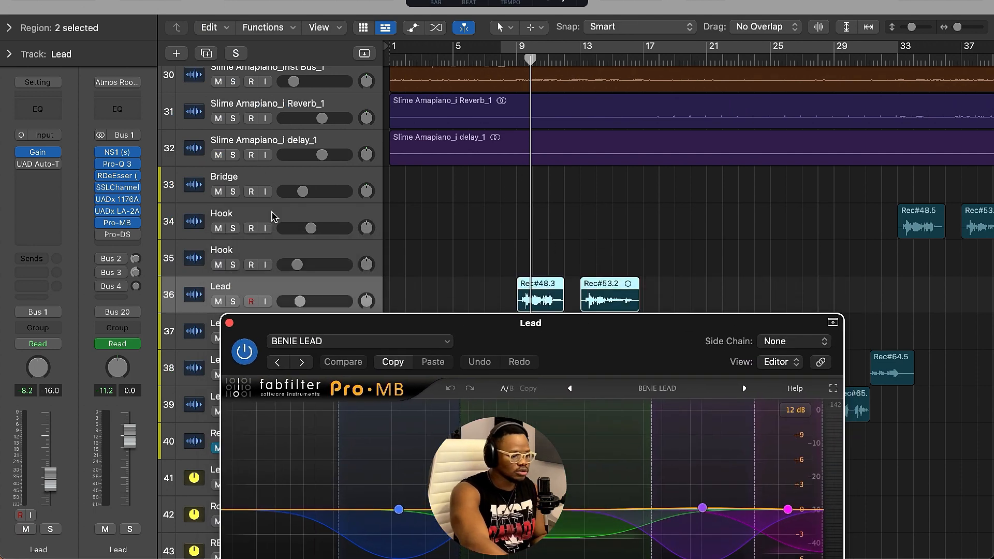
{"action": "left_click_drag", "start_coordinate": [523, 347], "coordinate": [524, 361]}
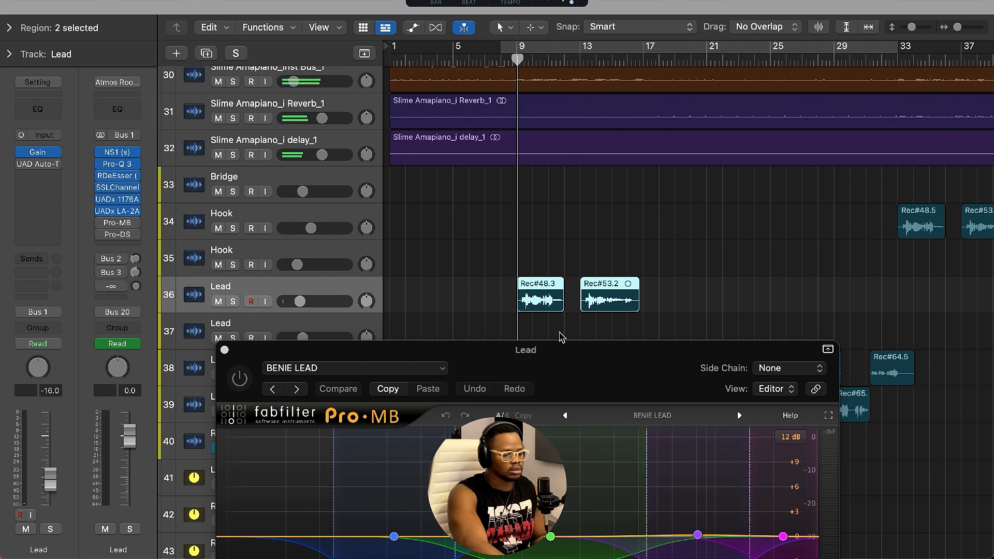
{"action": "left_click_drag", "start_coordinate": [557, 346], "coordinate": [544, 110]}
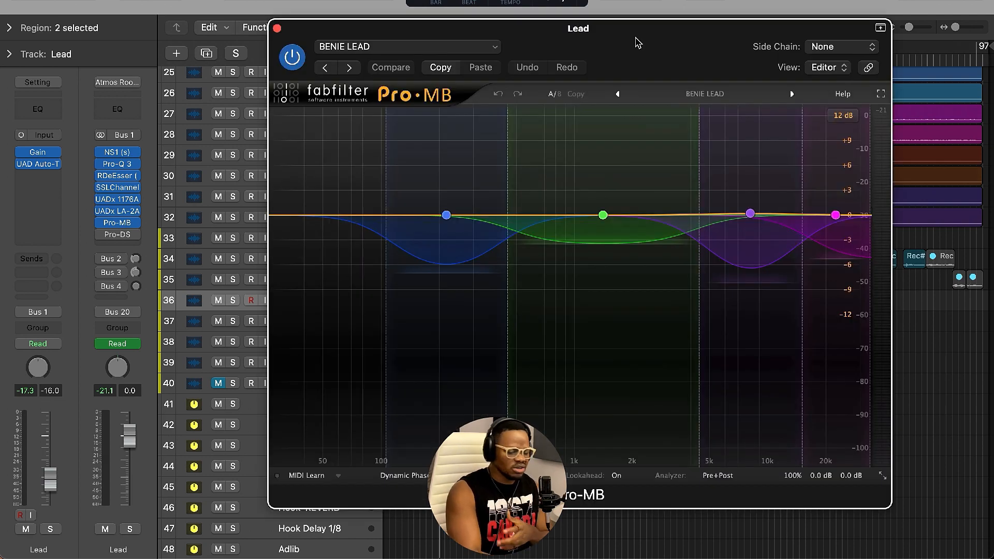
{"action": "left_click_drag", "start_coordinate": [635, 38], "coordinate": [578, 140]}
Solo the Lead track and play it back through the Pro-MB multiband compressor.
{"action": "key", "text": "s"}
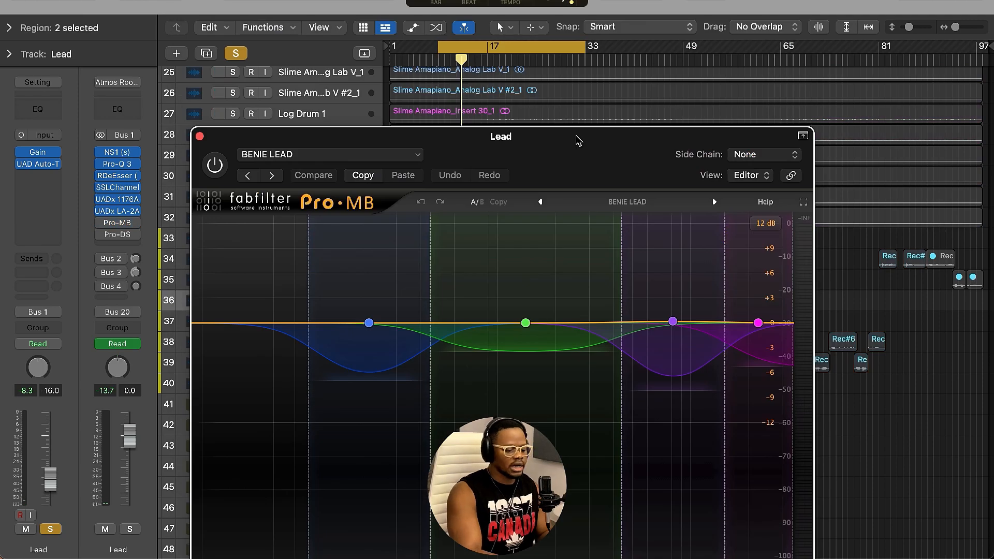
{"action": "left_click_drag", "start_coordinate": [578, 141], "coordinate": [496, 144]}
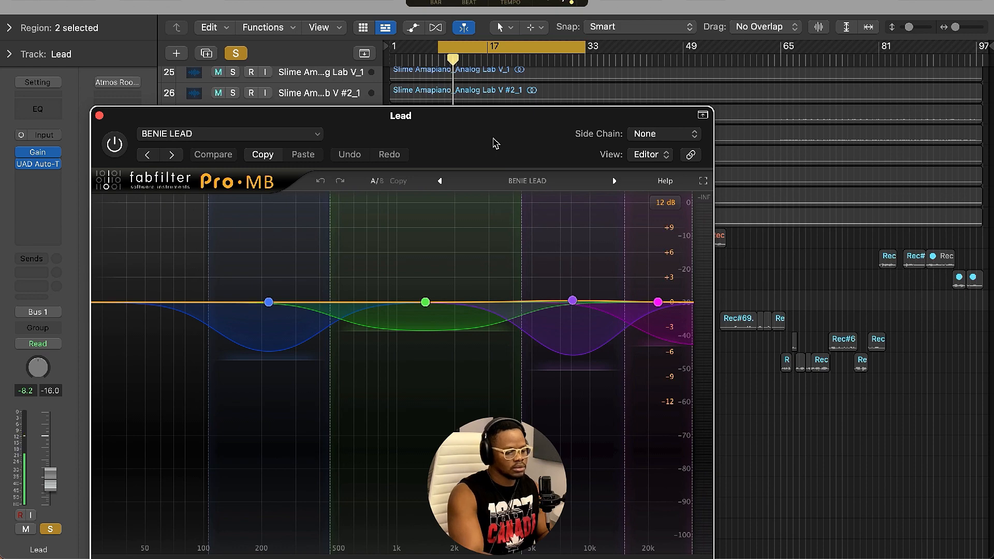
{"action": "left_click_drag", "start_coordinate": [457, 129], "coordinate": [498, 67]}
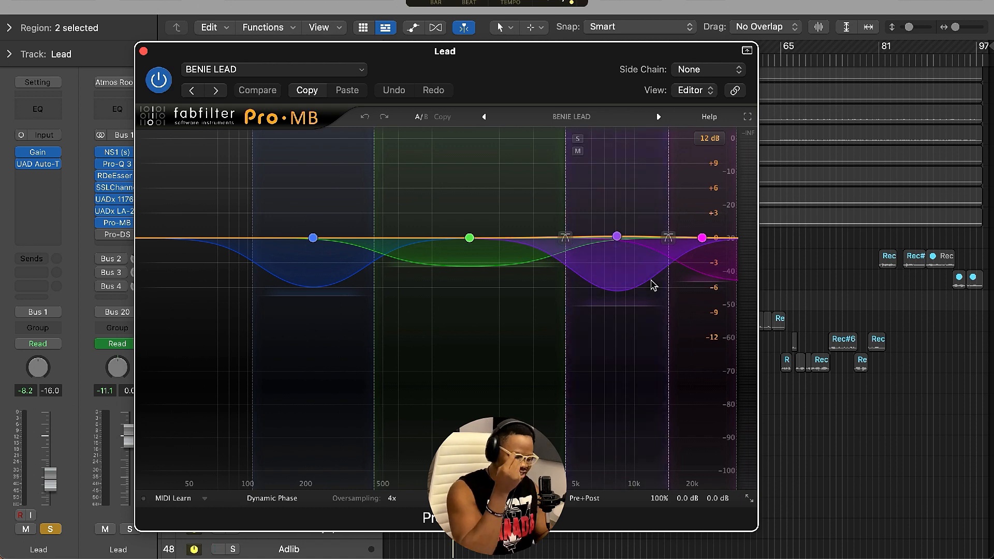
{"action": "key", "text": "space"}
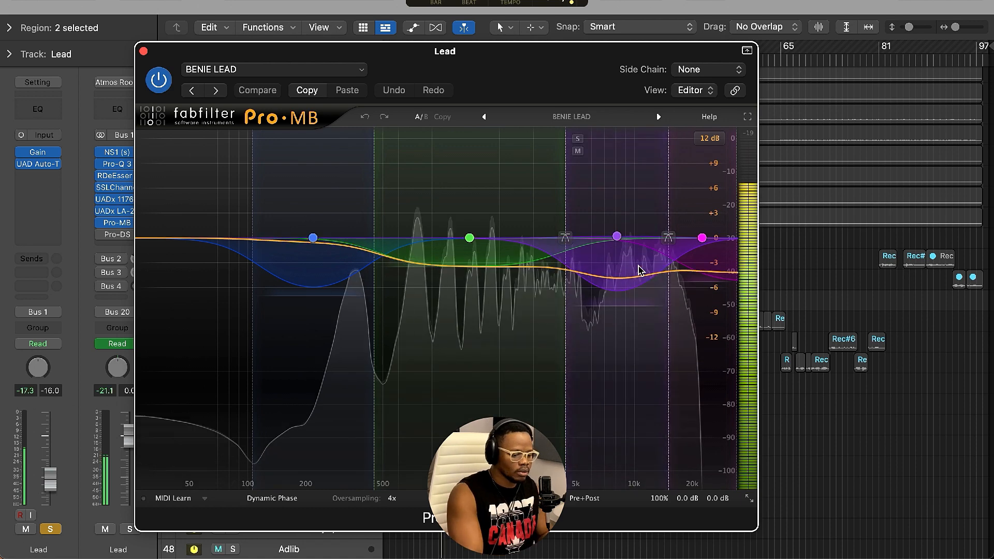
Solo the Pro-MB's upper-mid band to audition it, then unsolo it and stop playback.
{"action": "left_click", "coordinate": [577, 138]}
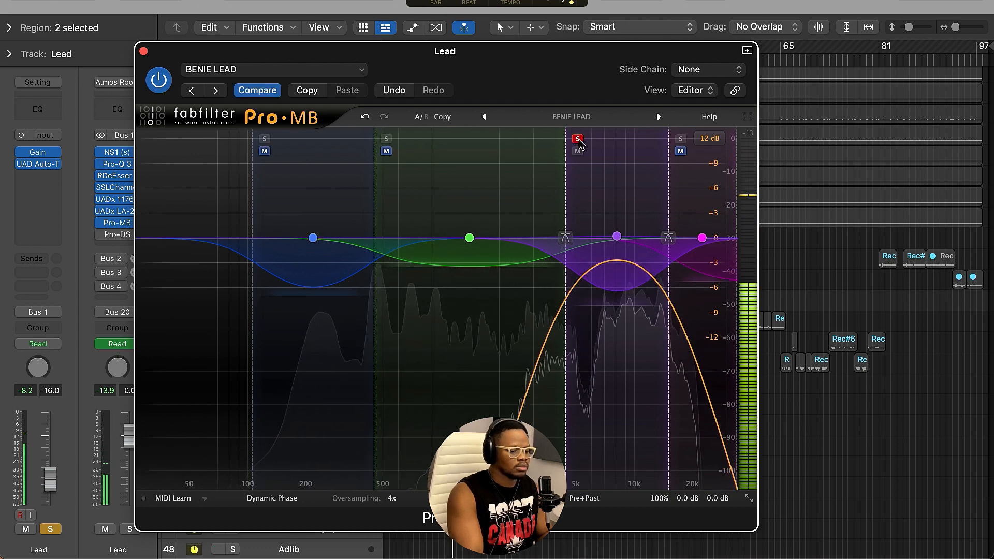
{"action": "left_click", "coordinate": [578, 139]}
{"action": "key", "text": "space"}
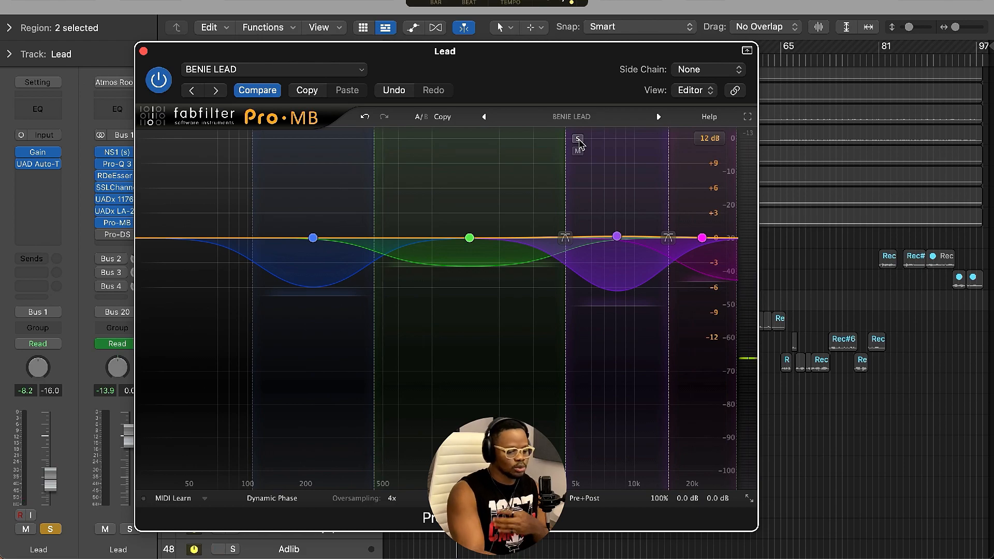
Select the Pro-MB's upper-mid band to show its controls, then play the Lead to hear its compression.
{"action": "left_click", "coordinate": [617, 236]}
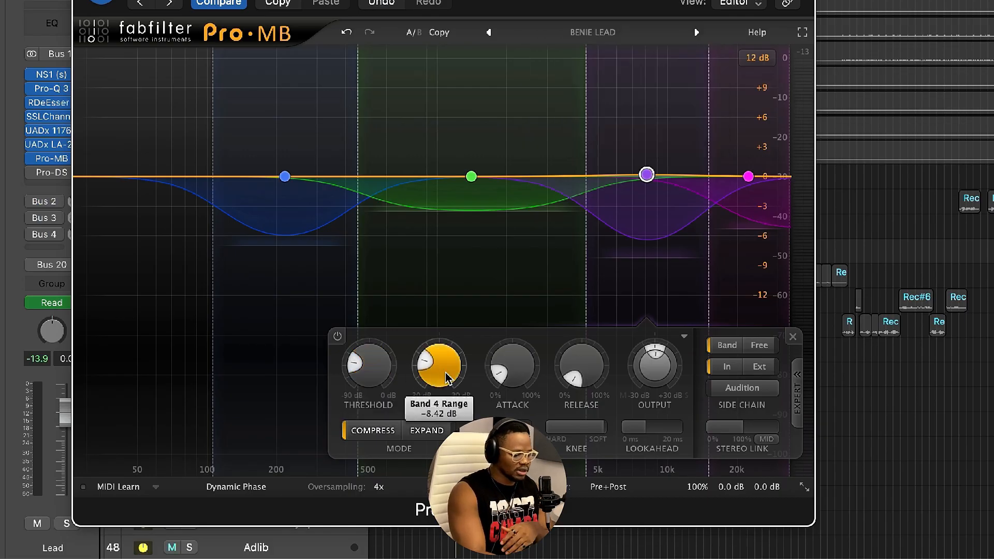
{"action": "mouse_move", "coordinate": [427, 364]}
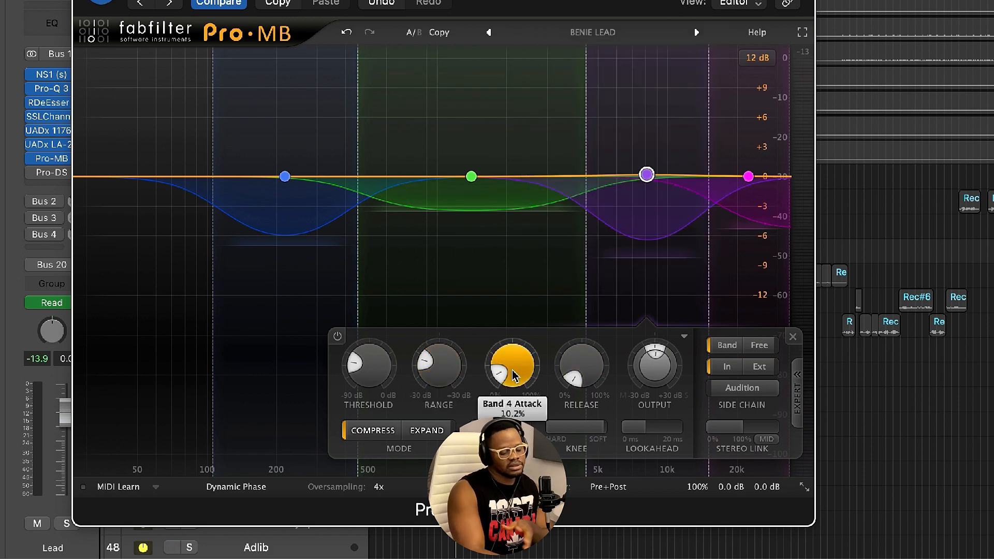
{"action": "mouse_move", "coordinate": [512, 374]}
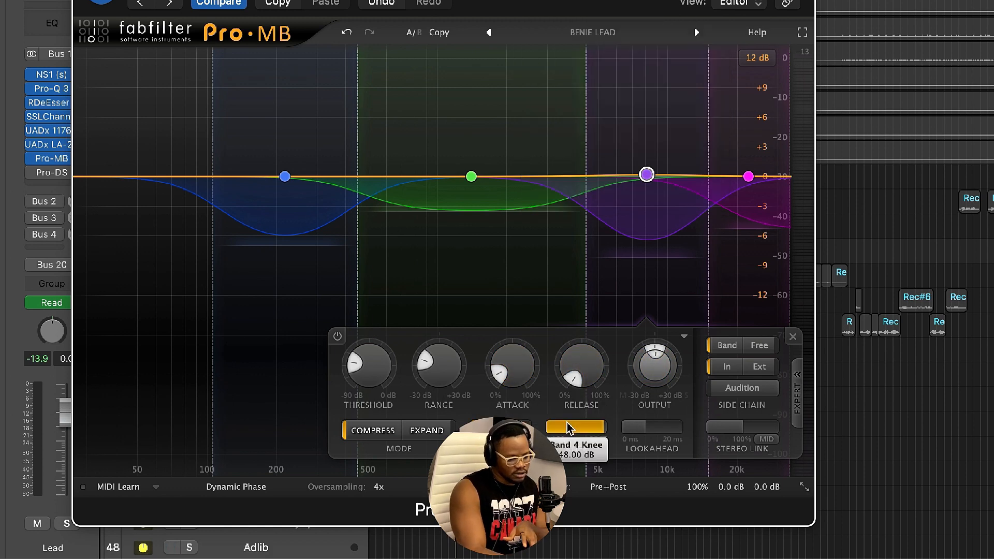
{"action": "left_click", "coordinate": [608, 486]}
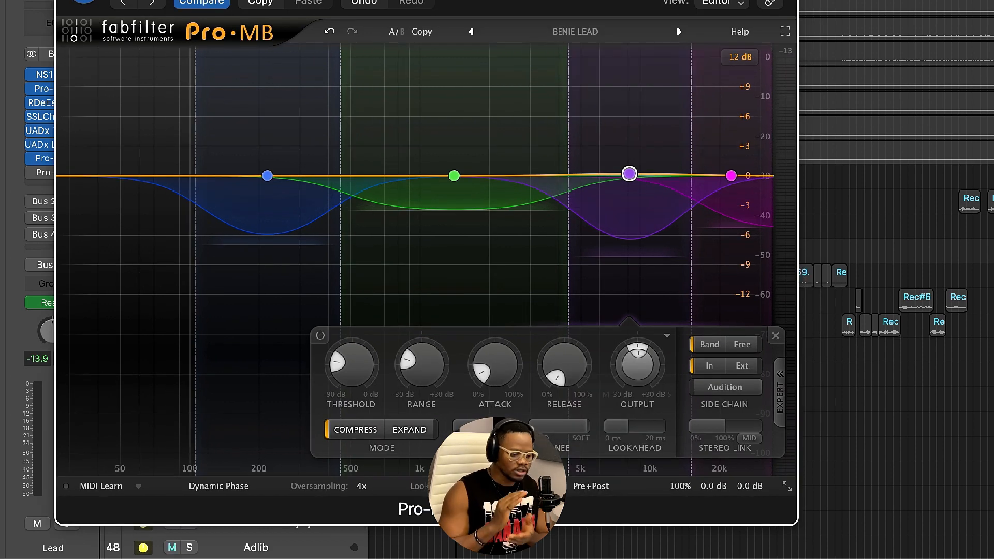
{"action": "key", "text": "space"}
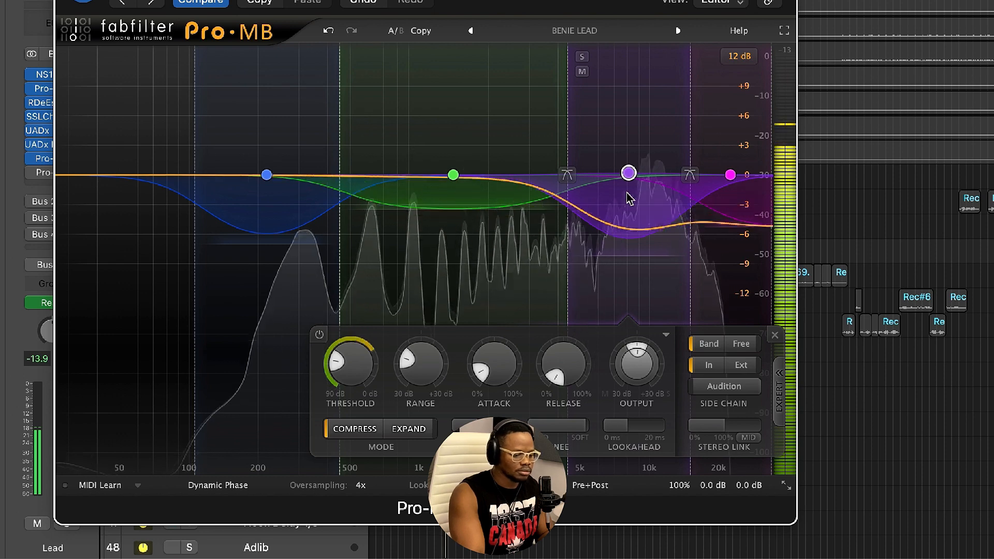
{"action": "mouse_move", "coordinate": [628, 184]}
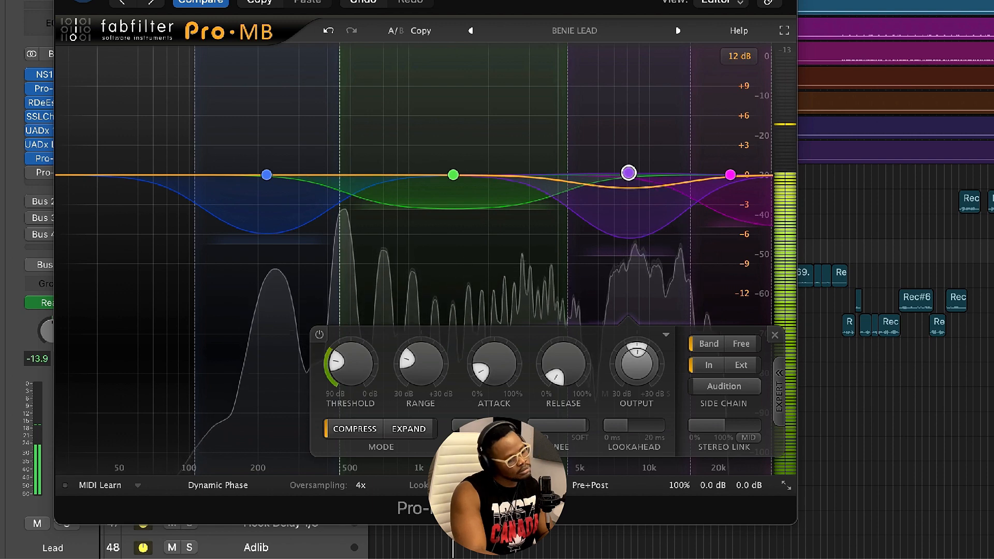
Select the Pro-MB's low-mid band and inspect its range and the low band's settings.
{"action": "left_click", "coordinate": [533, 228]}
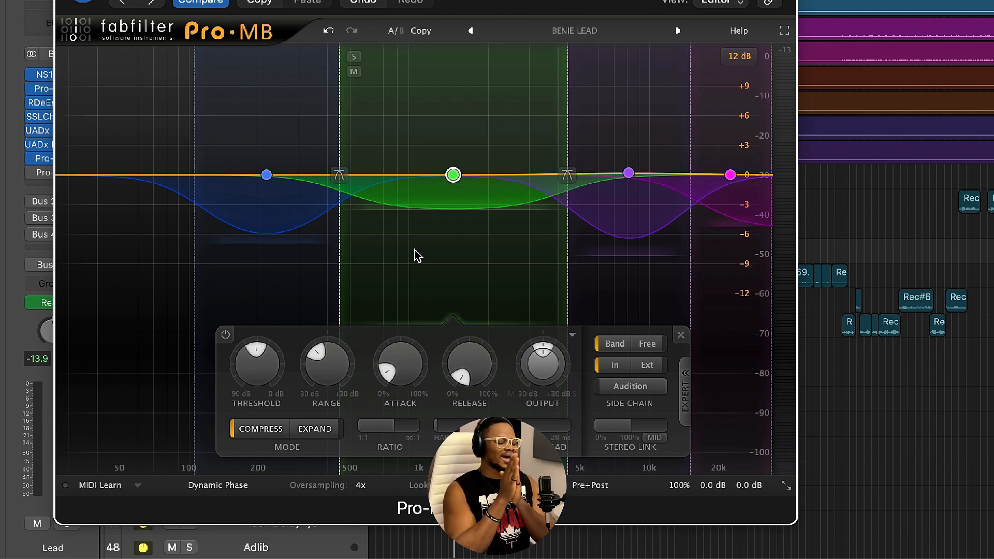
{"action": "mouse_move", "coordinate": [354, 383]}
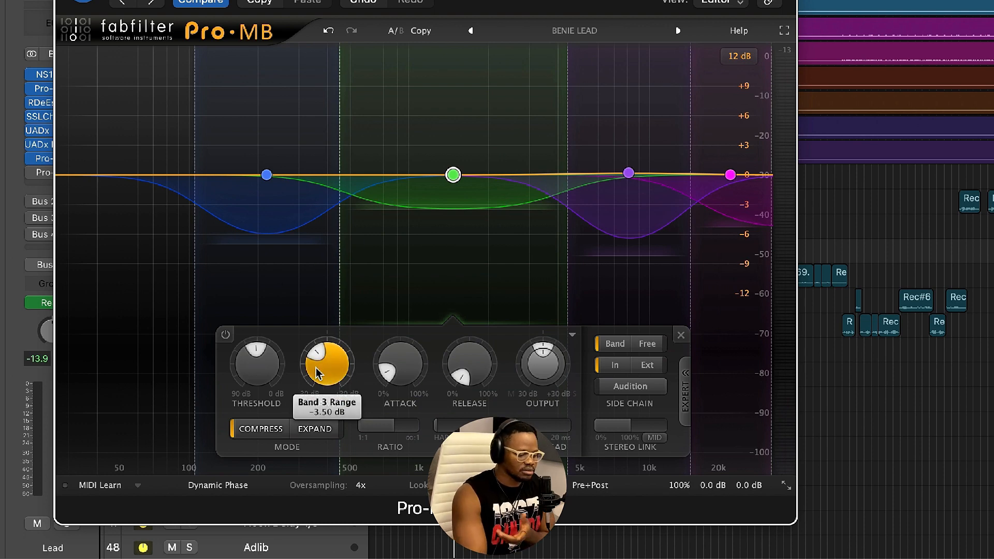
{"action": "mouse_move", "coordinate": [436, 193]}
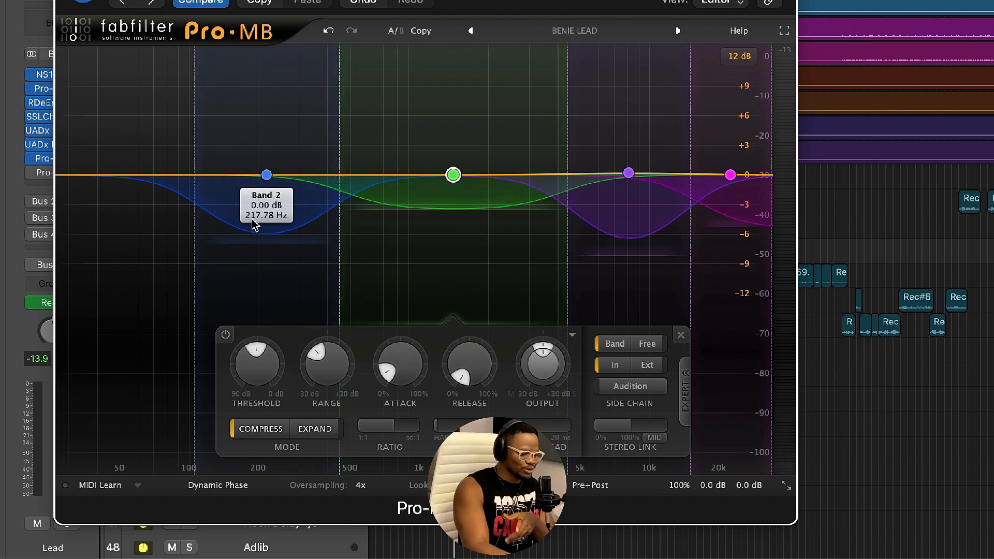
Reposition the Pro-MB window, play the Lead to compare the plugin in and out, and close the window.
{"action": "left_click_drag", "start_coordinate": [331, 1], "coordinate": [441, 0]}
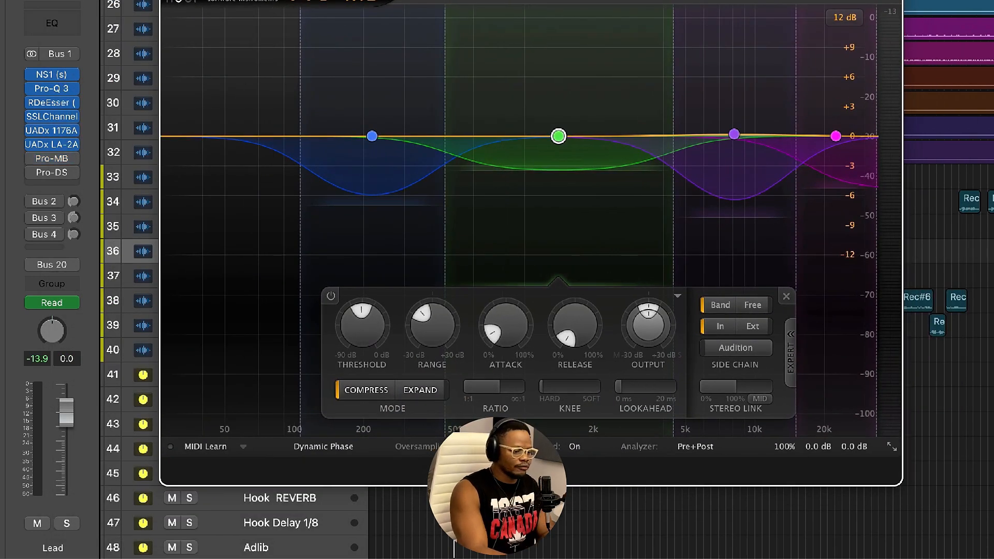
{"action": "key", "text": "space"}
{"action": "left_click_drag", "start_coordinate": [531, 1], "coordinate": [528, 50]}
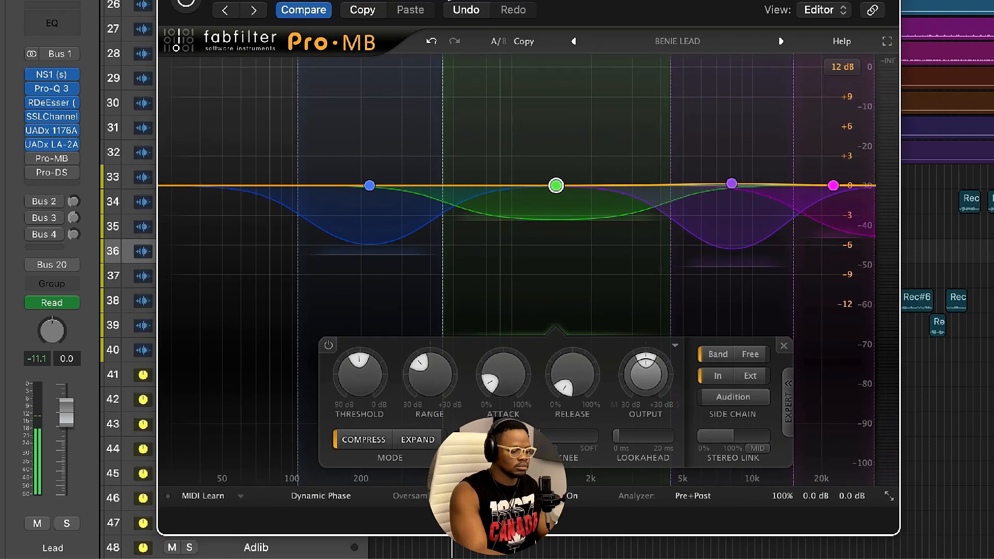
{"action": "left_click", "coordinate": [193, 2]}
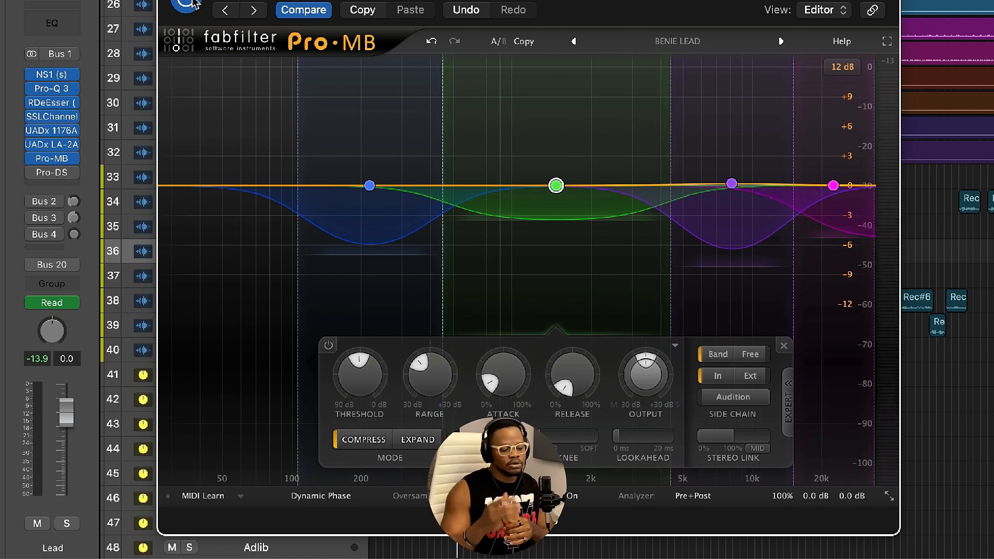
{"action": "key", "text": "super+w"}
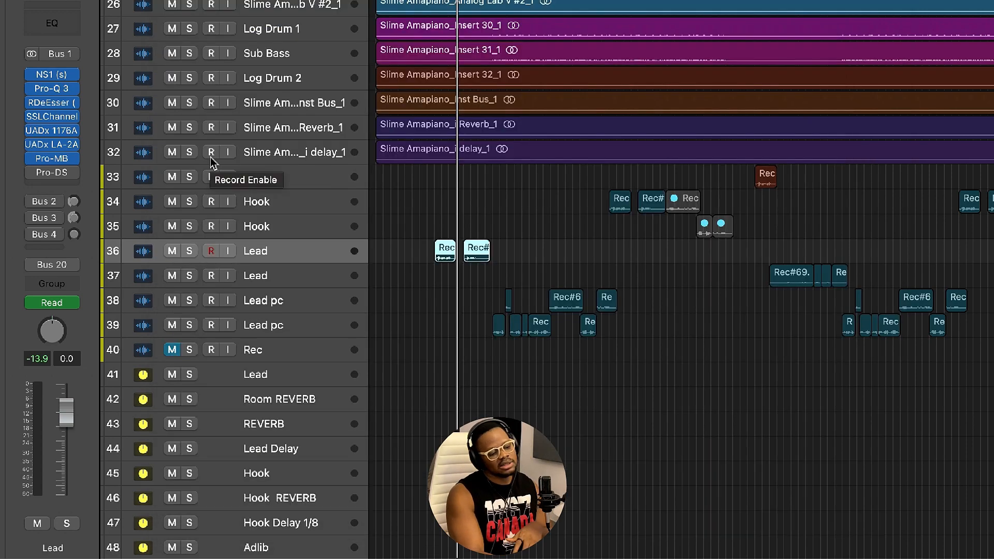
Open the FabFilter Pro-DS on the Lead track, reposition its window, and start playback.
{"action": "left_click", "coordinate": [54, 178]}
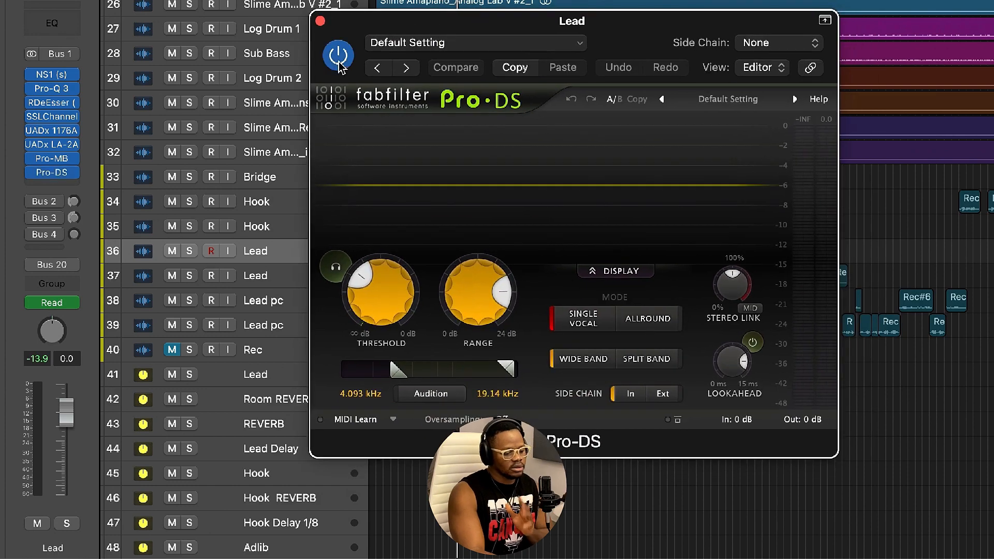
{"action": "left_click_drag", "start_coordinate": [558, 20], "coordinate": [500, 2]}
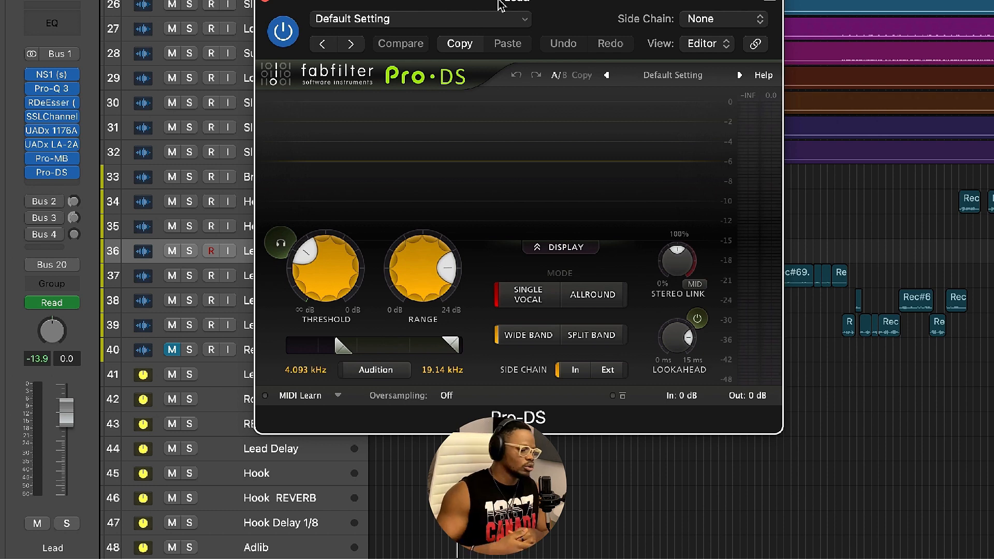
{"action": "left_click_drag", "start_coordinate": [500, 4], "coordinate": [520, 70]}
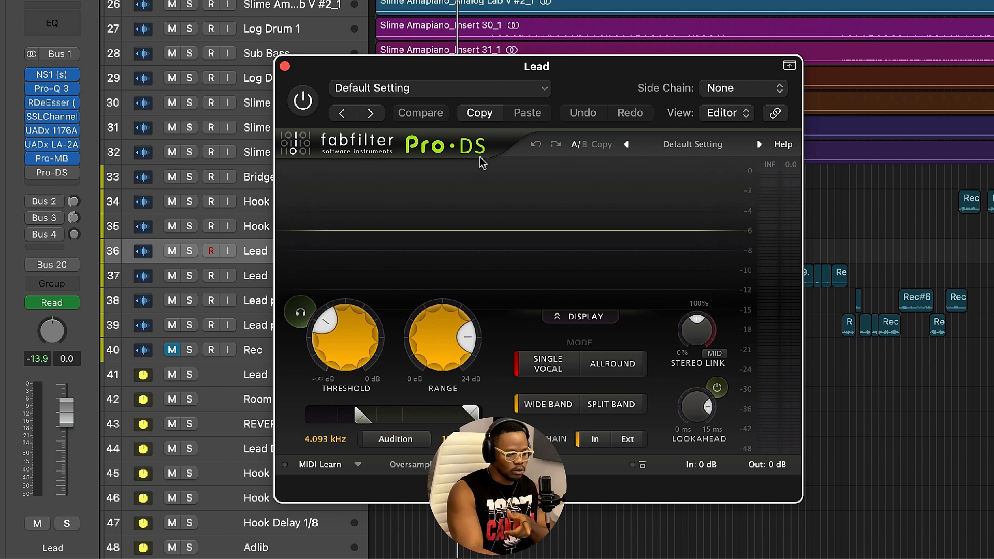
{"action": "key", "text": "space"}
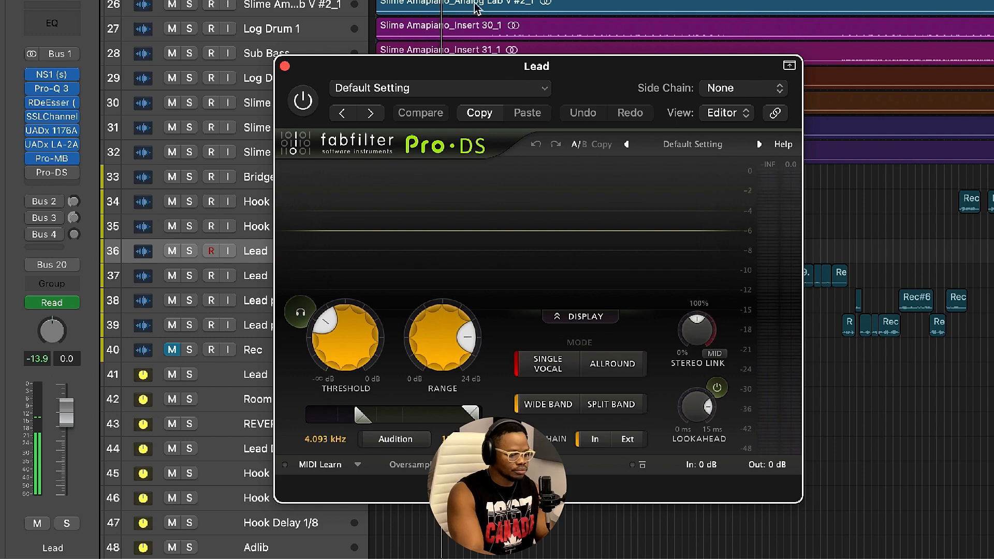
{"action": "left_click_drag", "start_coordinate": [436, 71], "coordinate": [462, 48]}
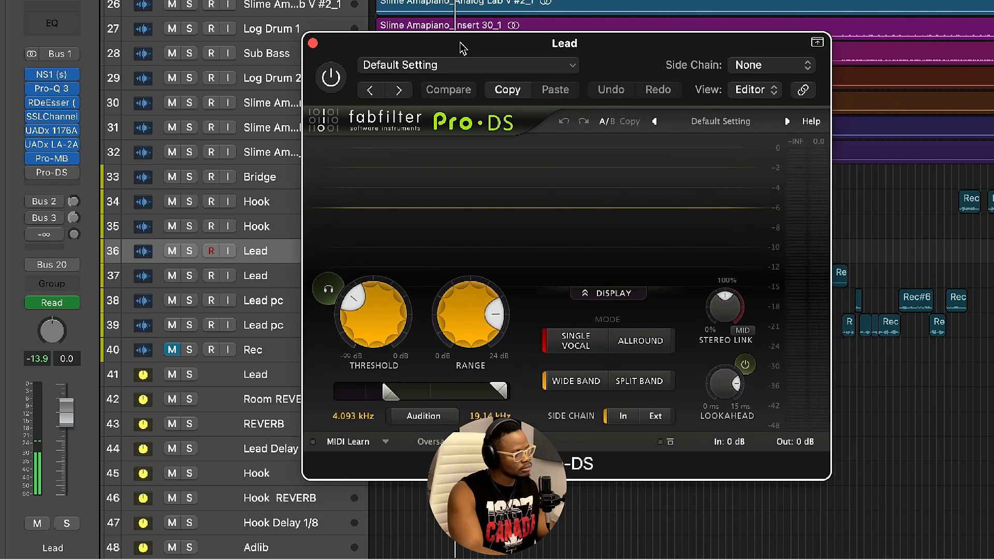
Toggle the Pro-DS on and off to compare, leaving it enabled.
{"action": "left_click", "coordinate": [333, 78]}
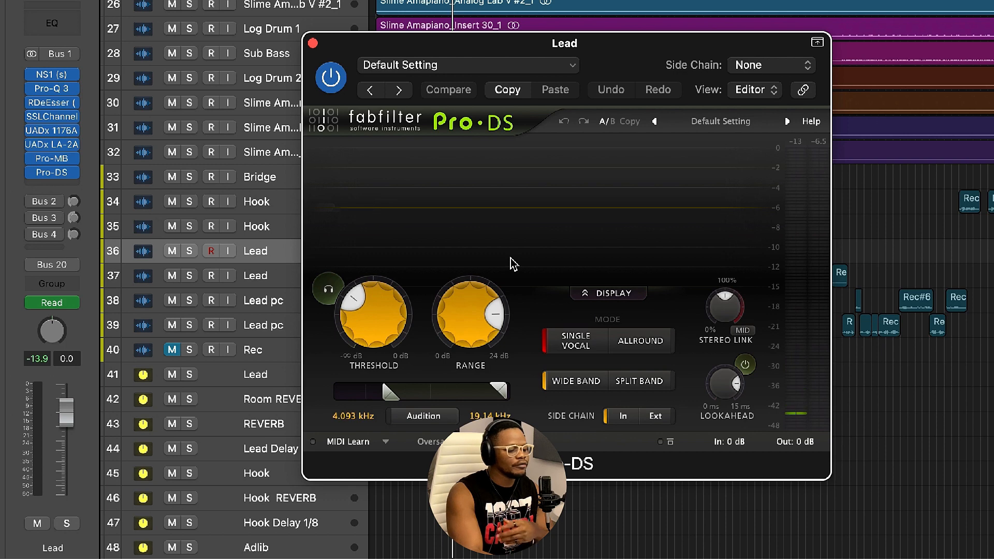
{"action": "left_click", "coordinate": [338, 82]}
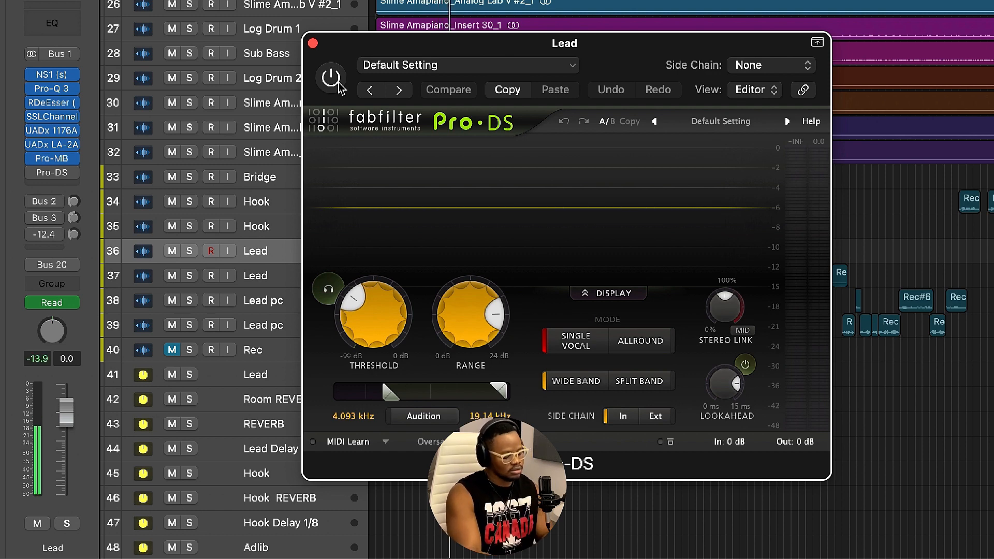
{"action": "left_click", "coordinate": [338, 84]}
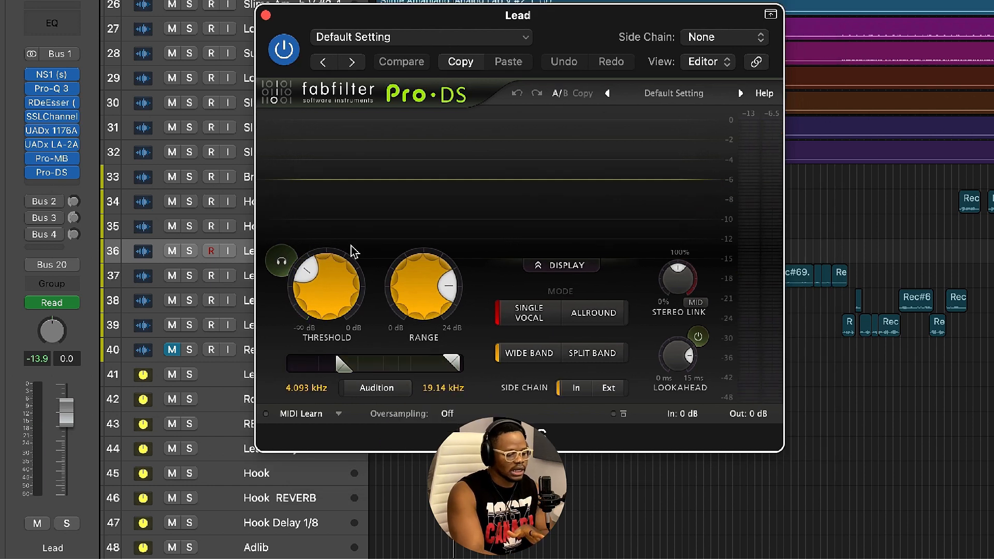
Turn on the Pro-DS Audition Triggering to hear the de-essed parts, then stop playback.
{"action": "left_click_drag", "start_coordinate": [571, 36], "coordinate": [570, 15]}
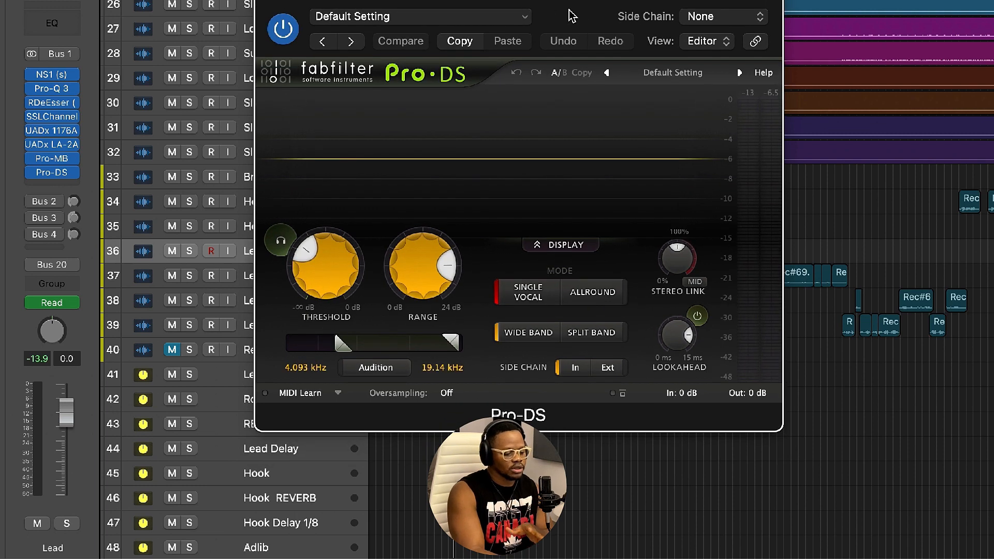
{"action": "mouse_move", "coordinate": [293, 253]}
{"action": "left_mouse_down"}
{"action": "mouse_move", "coordinate": [309, 287]}
{"action": "mouse_move", "coordinate": [302, 260]}
{"action": "left_mouse_up"}
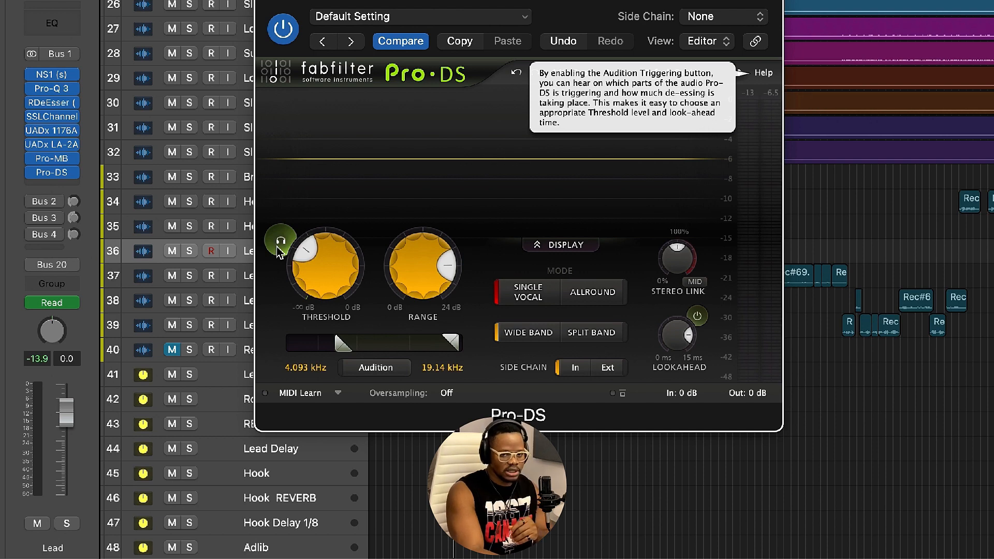
{"action": "left_click", "coordinate": [279, 251]}
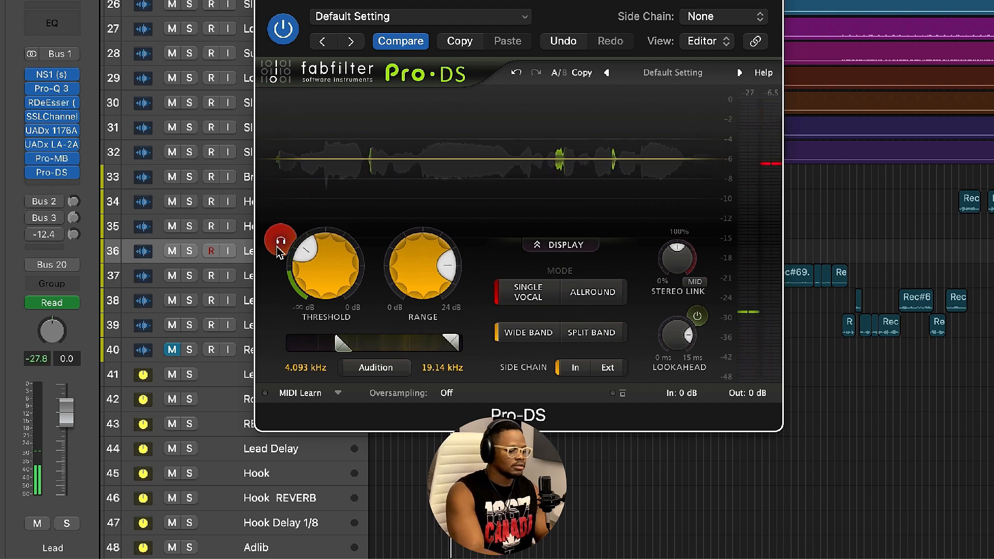
{"action": "key", "text": "space"}
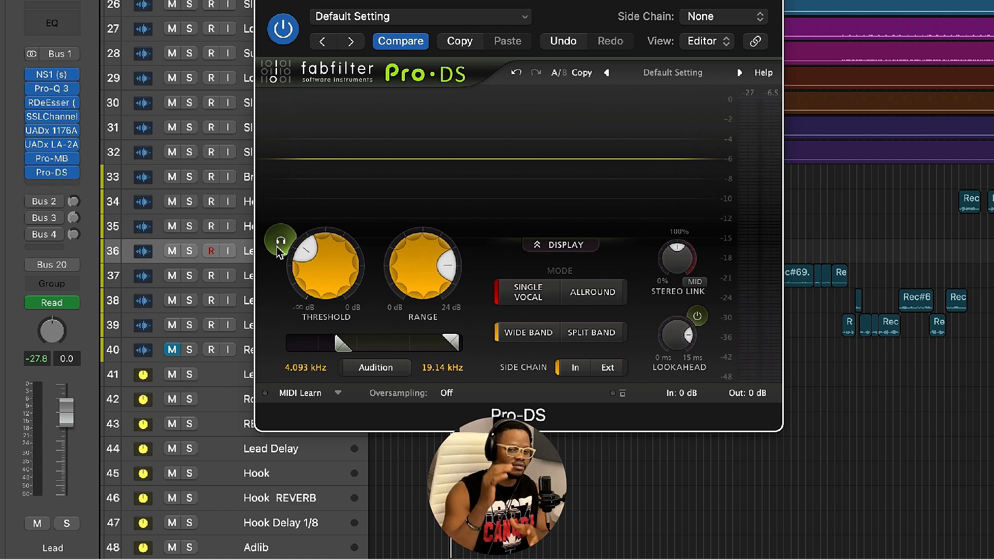